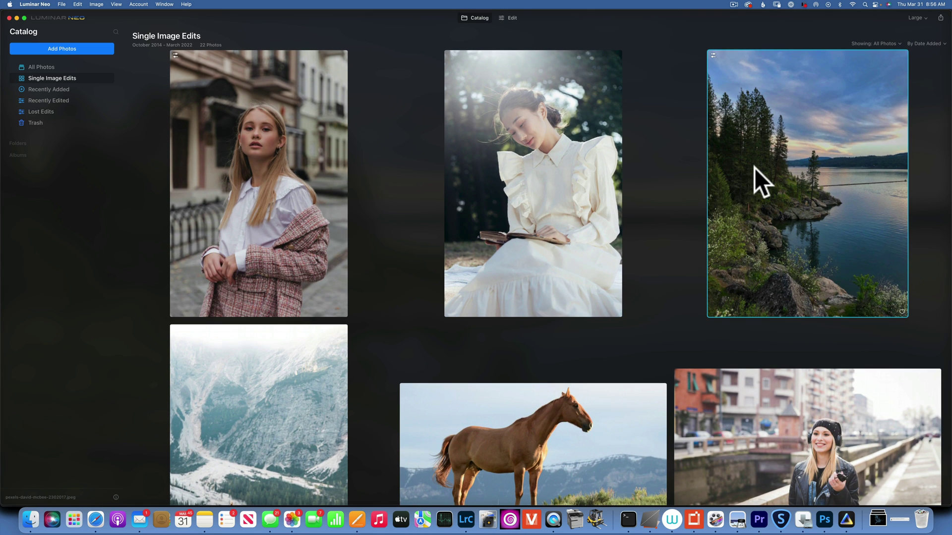
Step: Open the lakeside pine-tree sunset photo from the Catalog in the Edit workspace
double_click(754, 168)
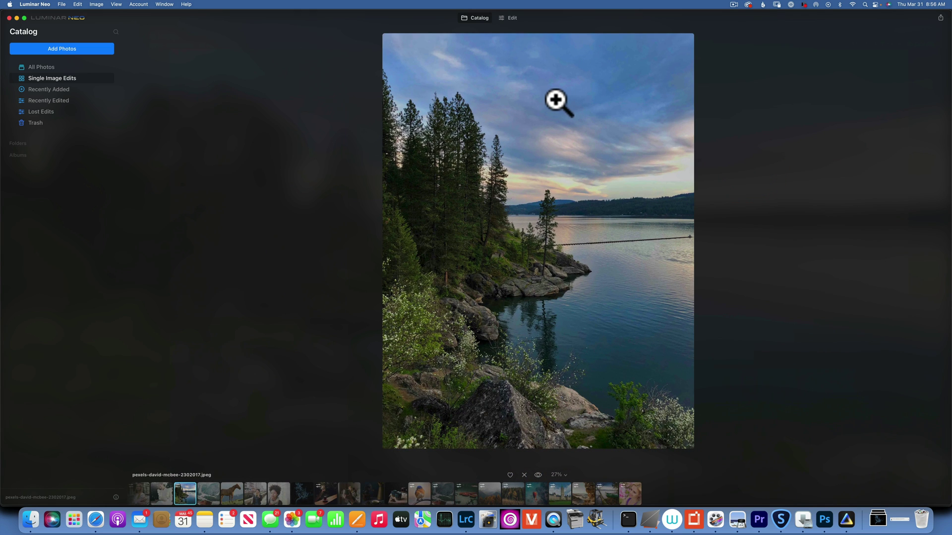
click(511, 17)
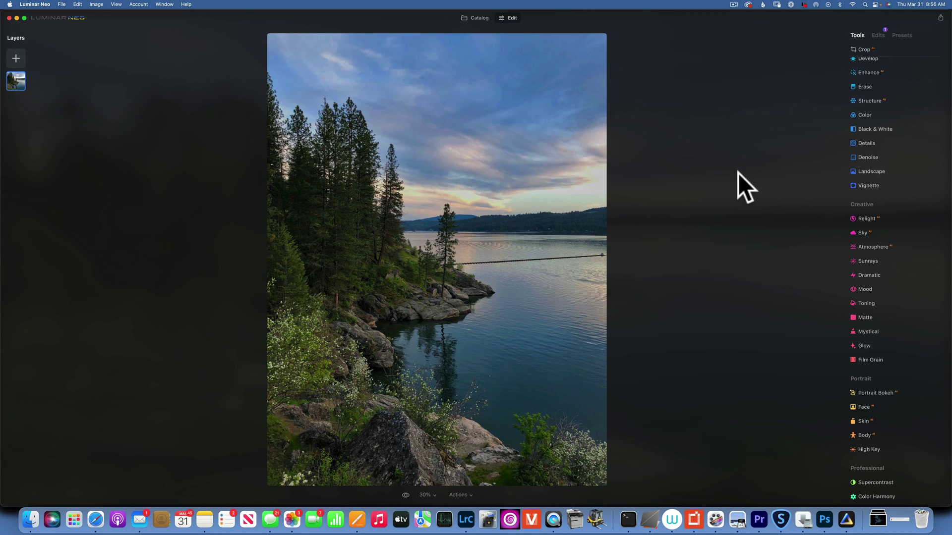
Step: In Develop, add two points to the blue-channel curve and pull it down to warm the sky
scroll(901, 124, up, 1)
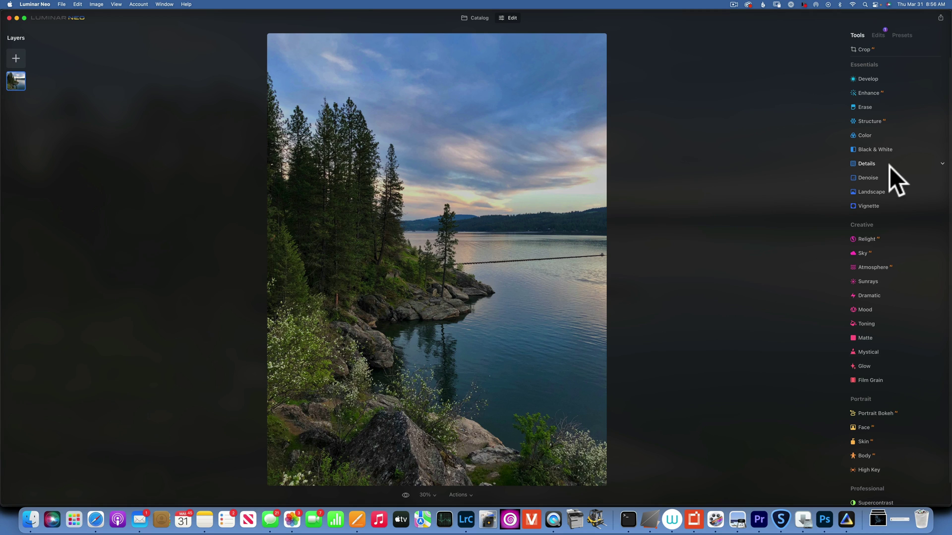
click(871, 78)
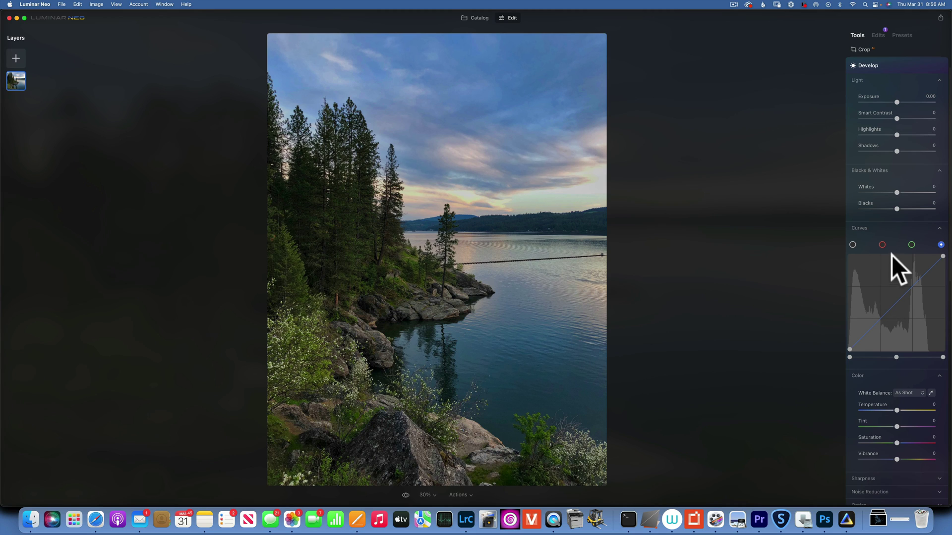
click(852, 244)
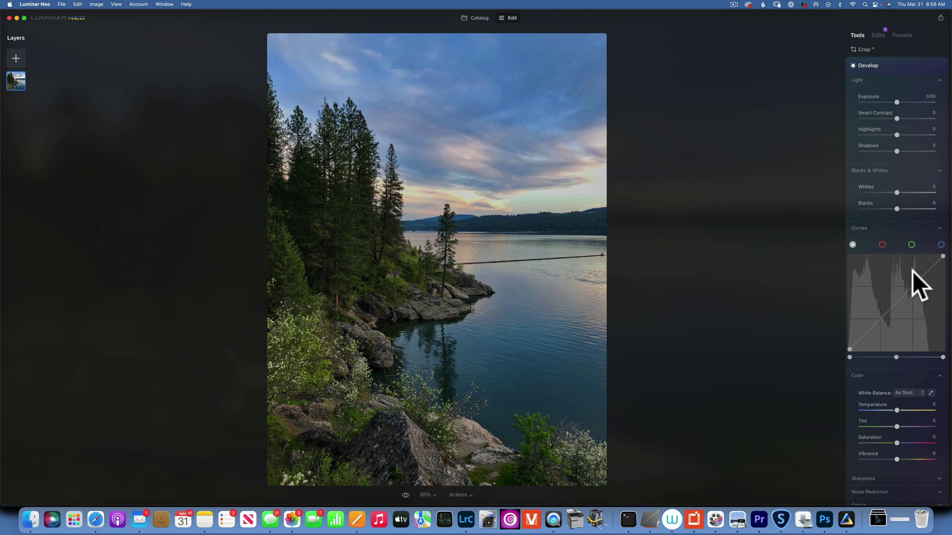
click(941, 245)
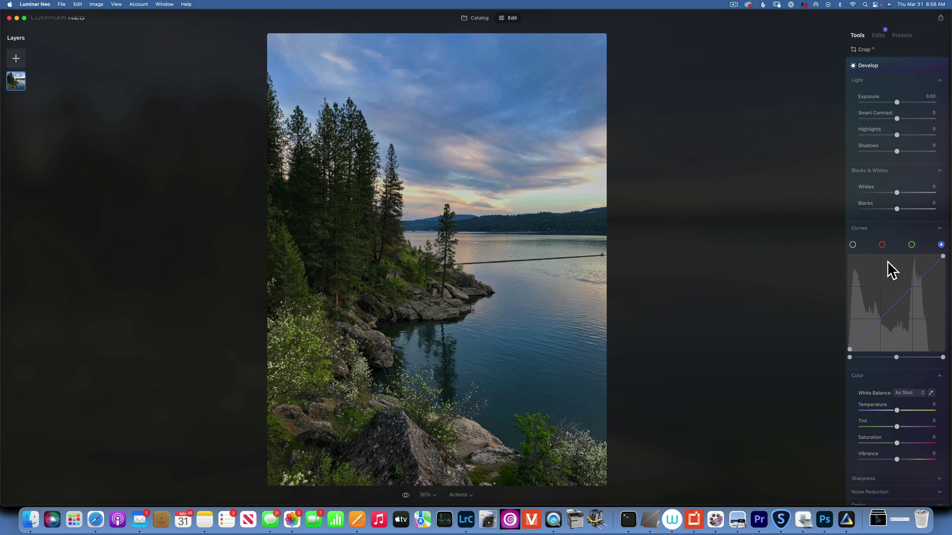
click(895, 303)
click(869, 329)
drag(917, 280, 923, 284)
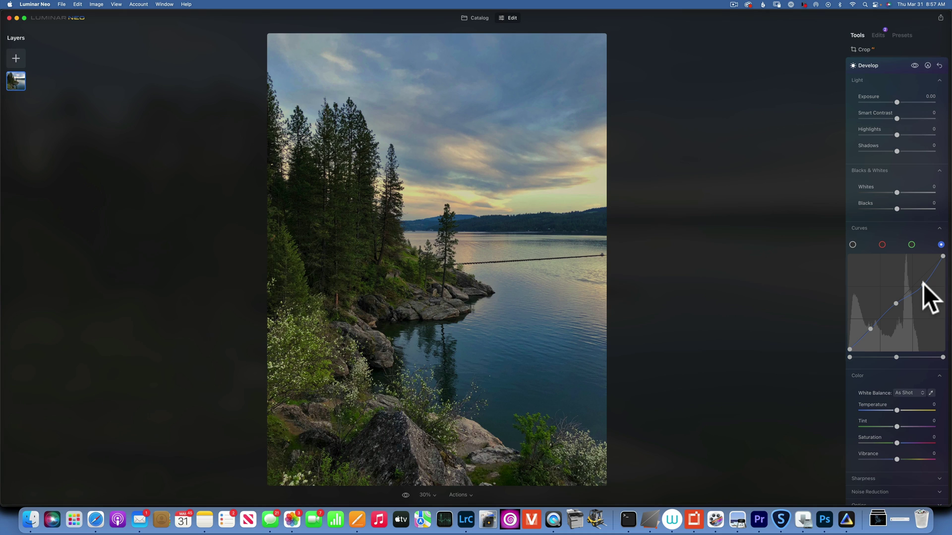
Step: Add three points to the red curve and lower the red and blue shadow points for cyan shadows
click(882, 244)
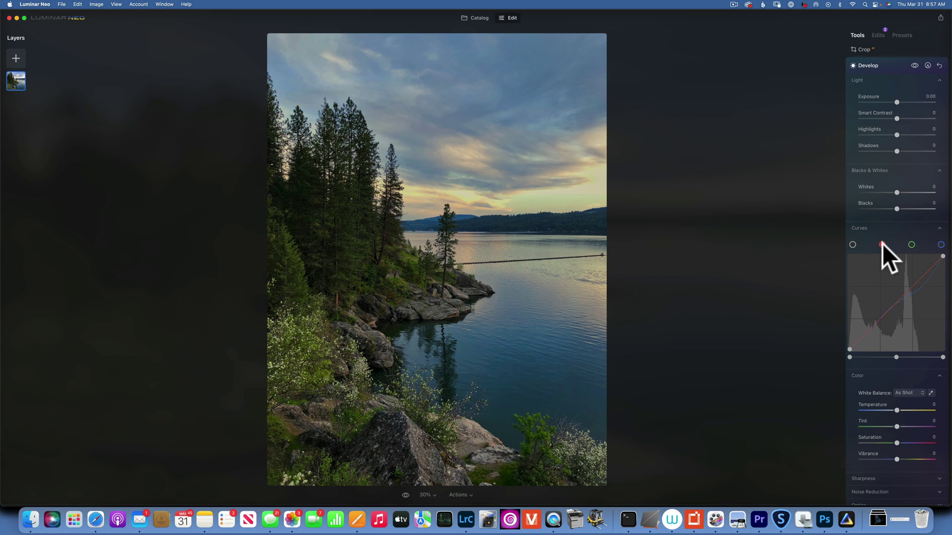
click(899, 299)
click(871, 327)
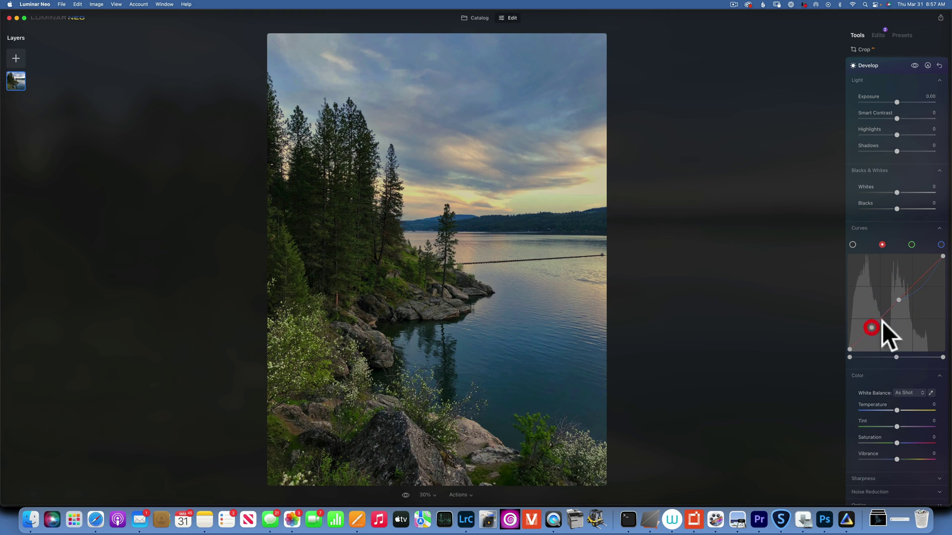
click(923, 273)
drag(924, 271, 924, 272)
click(940, 245)
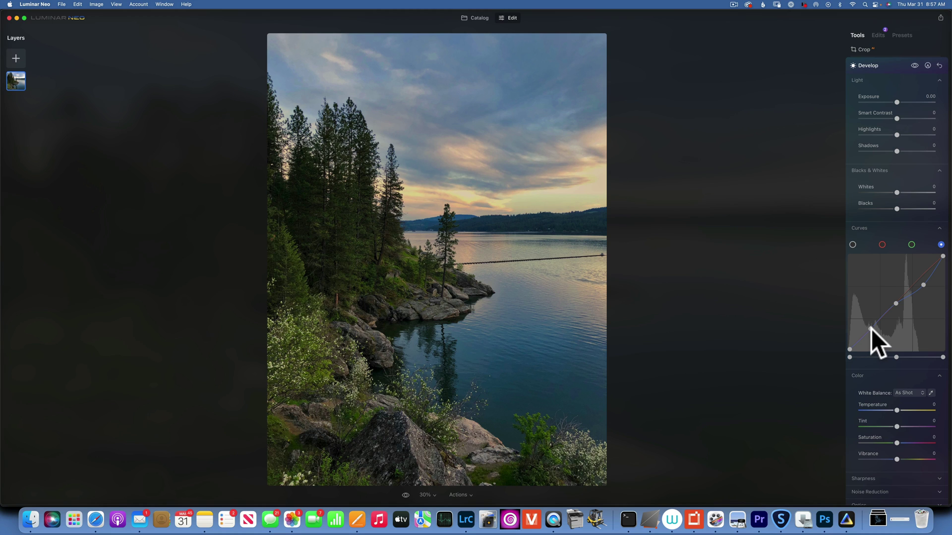
drag(870, 328, 868, 324)
click(867, 326)
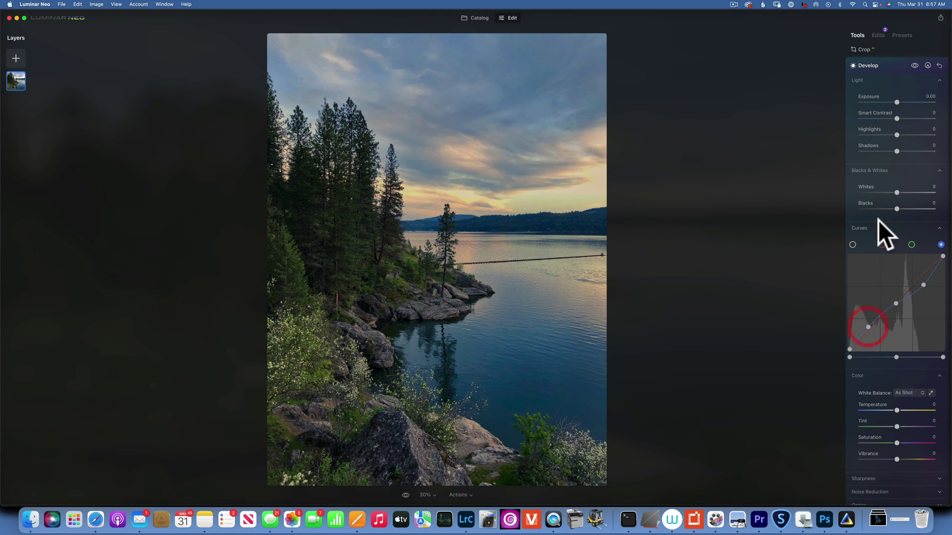
click(881, 244)
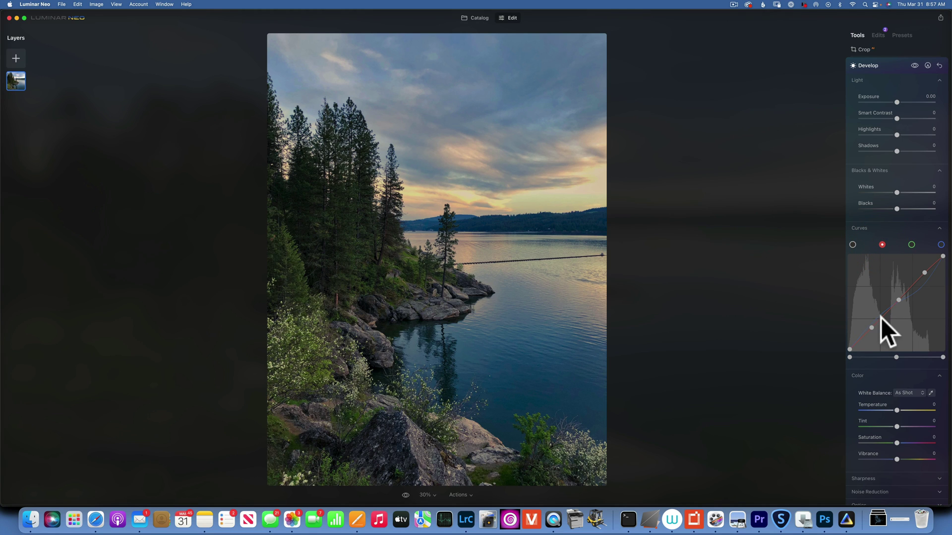
drag(872, 327, 873, 329)
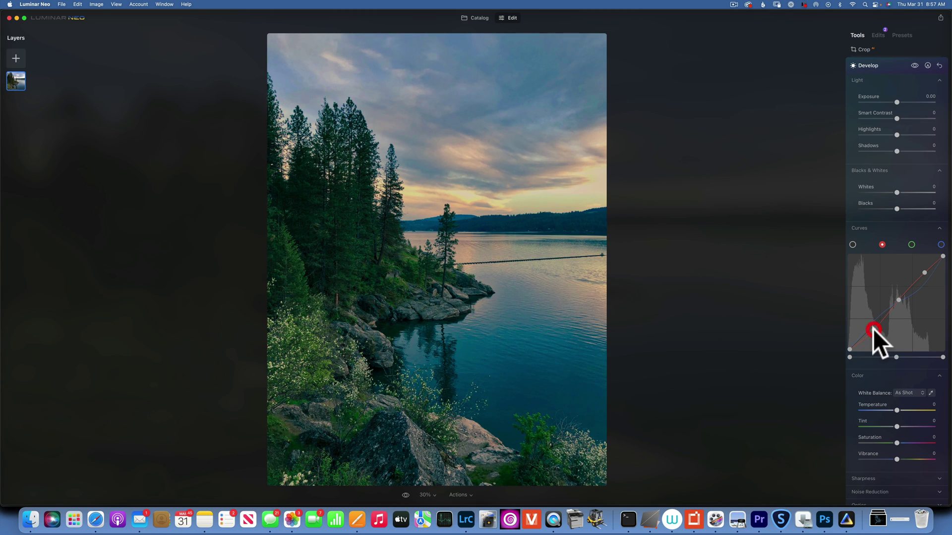
Step: Compare Develop on and off, then reset the curves to a straight line
click(913, 65)
click(913, 64)
click(913, 64)
click(913, 65)
click(940, 65)
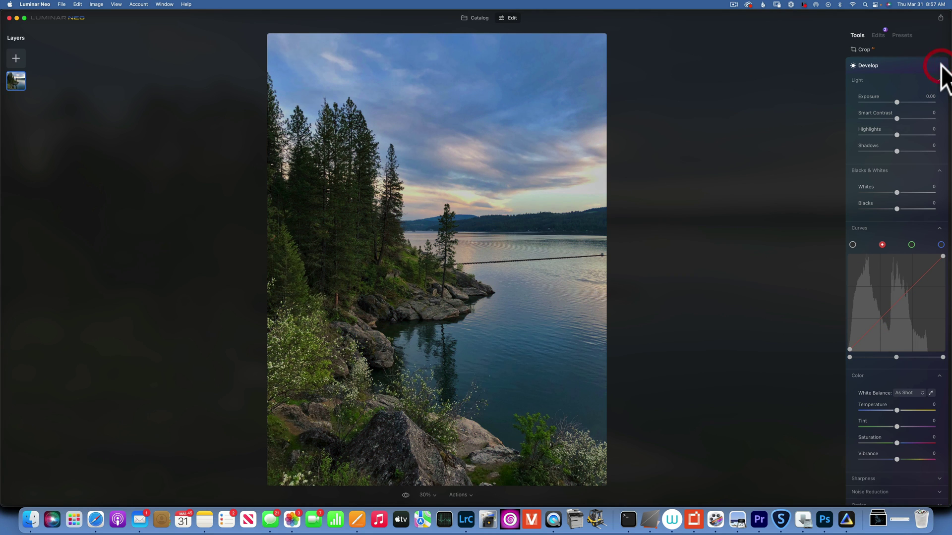
Step: In Toning, raise the Amount and tint the highlights orange at high saturation
click(868, 65)
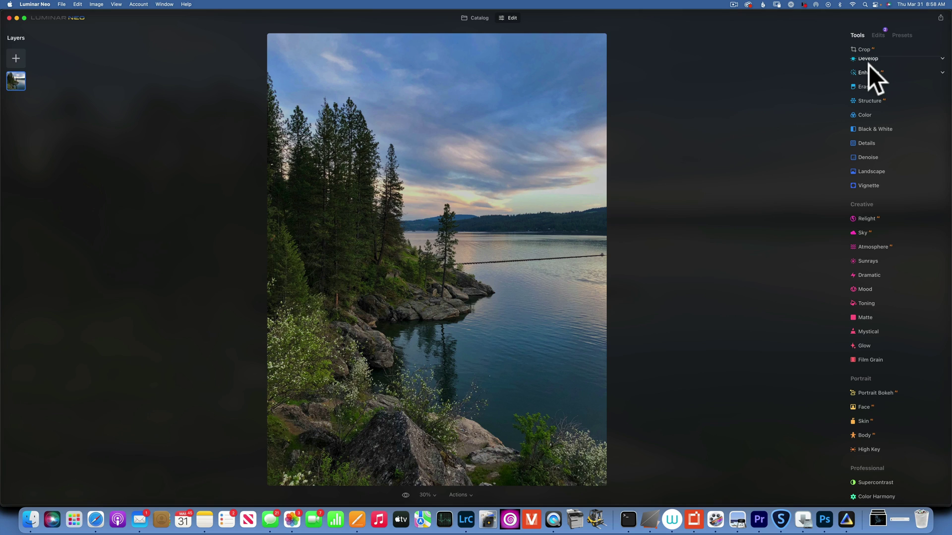
click(865, 304)
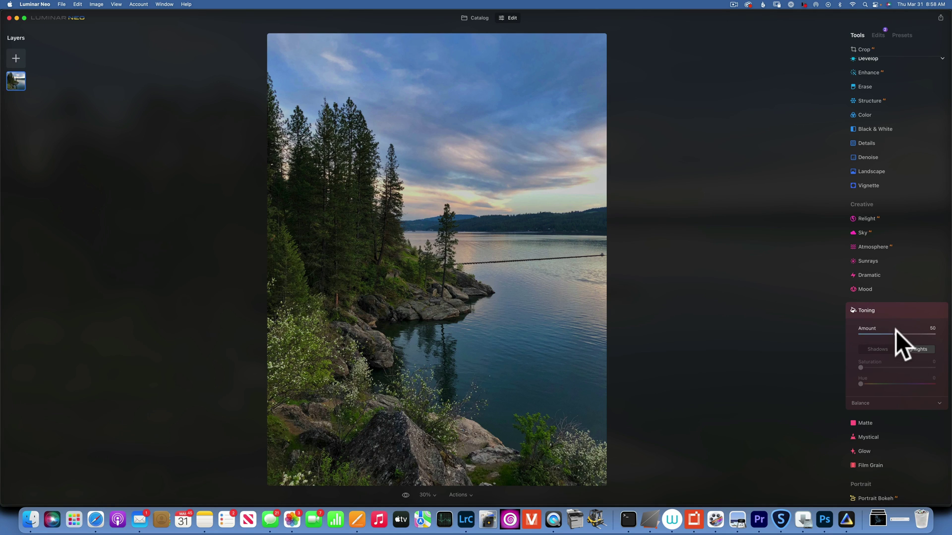
mouse_move(896, 331)
mouse_down()
mouse_move(924, 329)
mouse_move(914, 332)
mouse_up()
drag(859, 366, 949, 367)
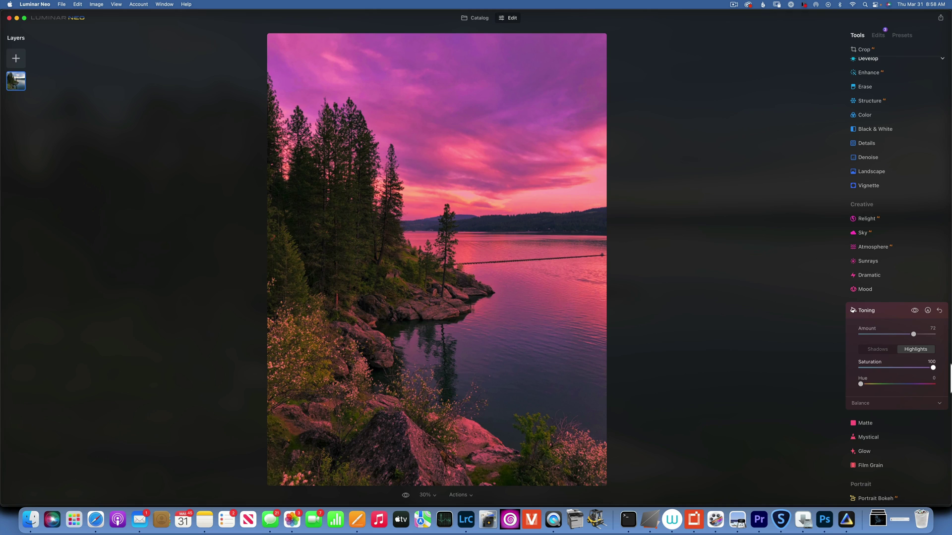
click(948, 367)
scroll(874, 382, down, 1)
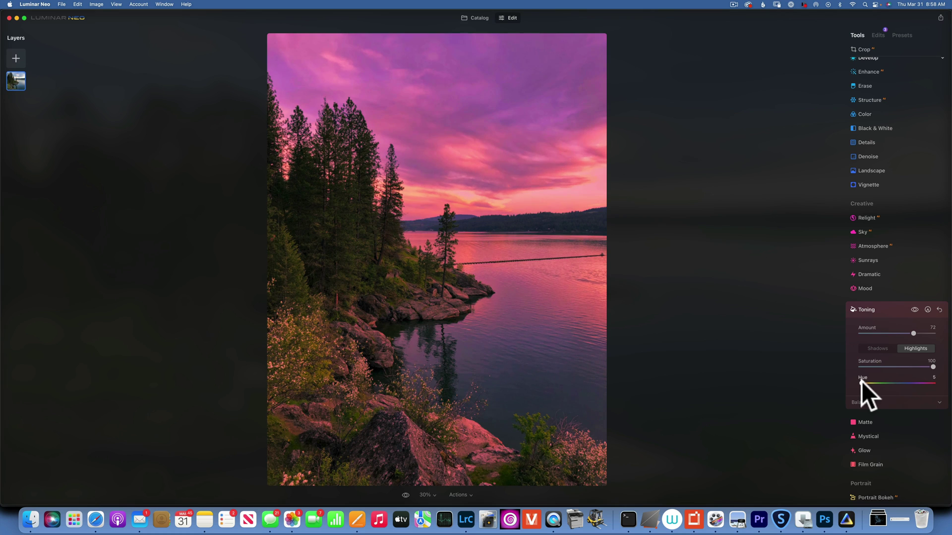
drag(863, 382, 868, 380)
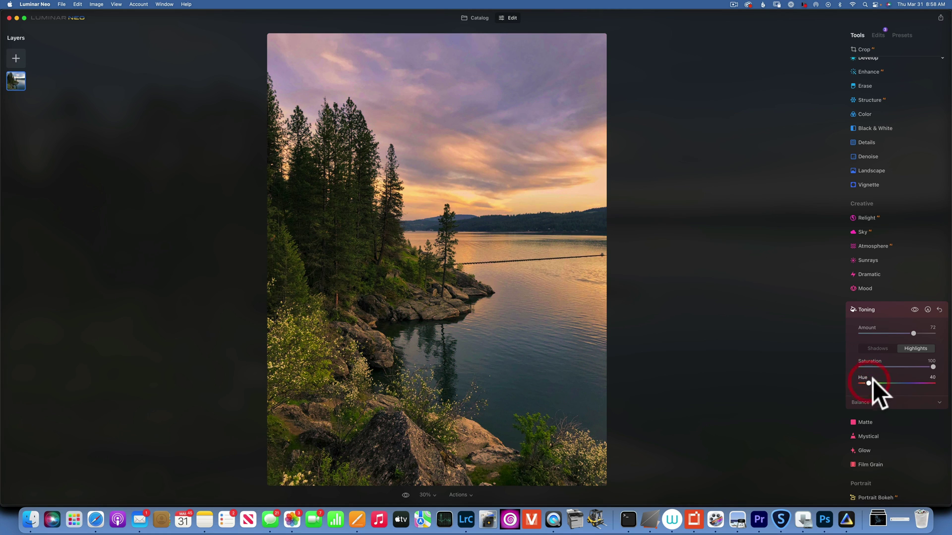
drag(901, 363, 945, 367)
Step: Tint the shadows teal with saturation 38
click(876, 348)
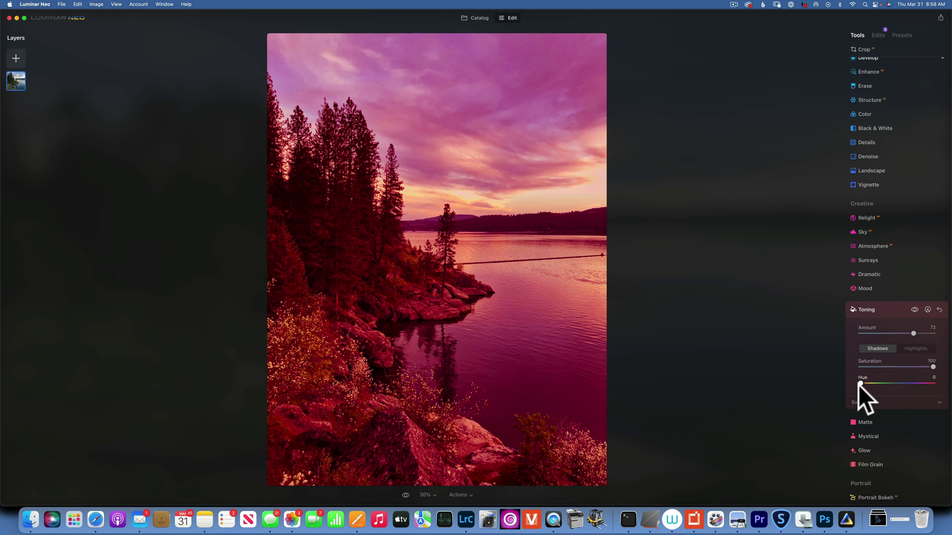
drag(859, 382, 902, 382)
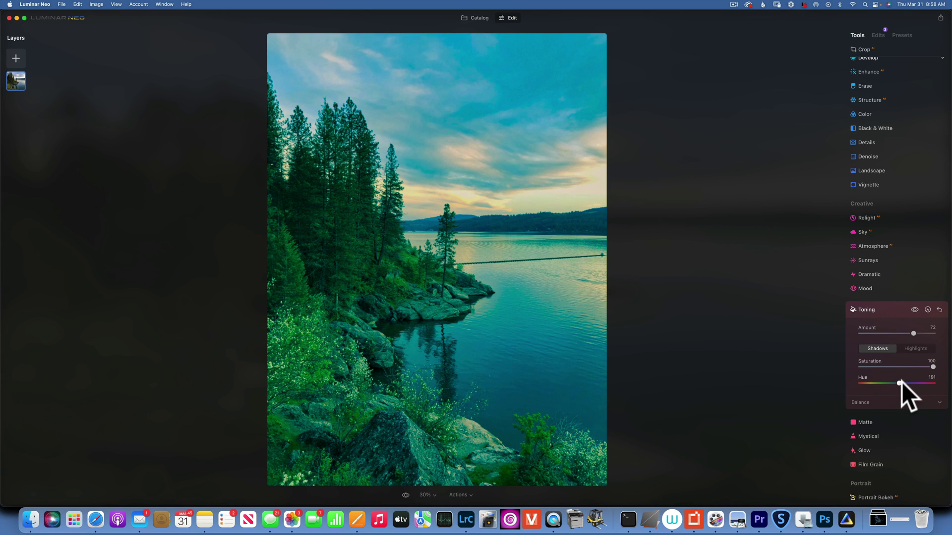
drag(930, 366, 884, 373)
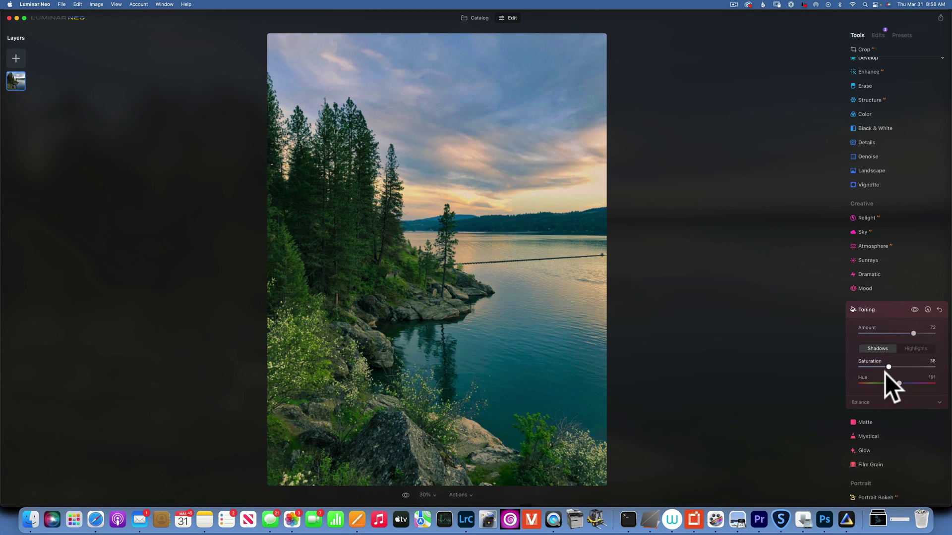
Step: Compare Toning on and off, then reset it to defaults (Amount 50, shadows 0)
click(914, 309)
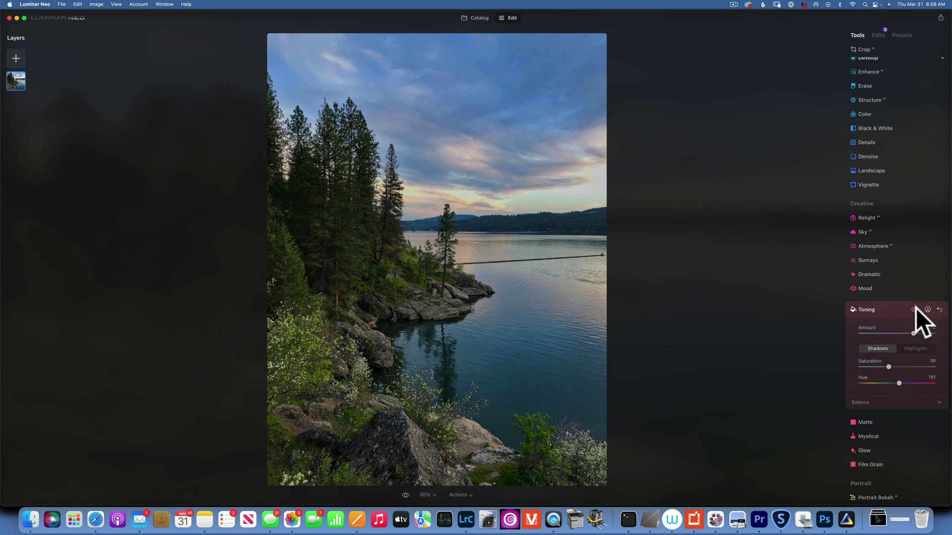
click(915, 309)
click(914, 309)
click(914, 308)
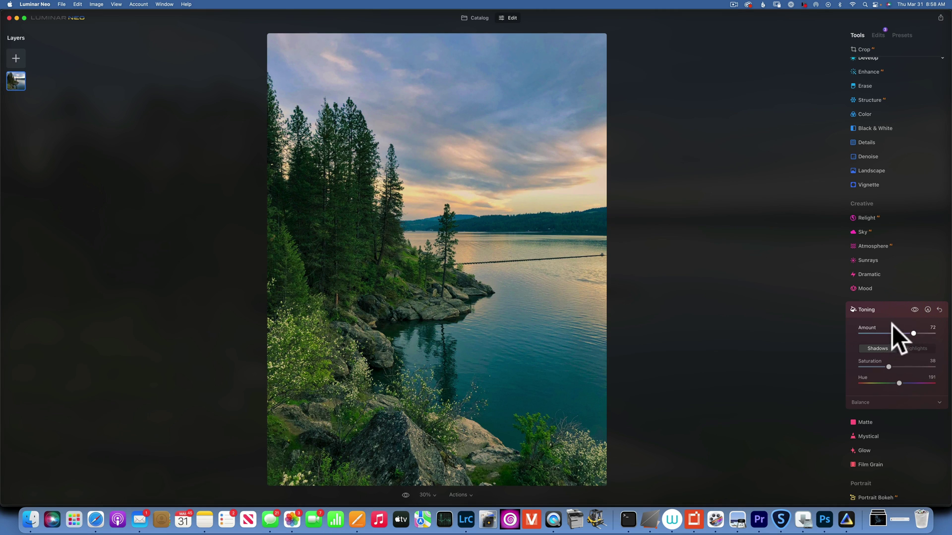
click(939, 309)
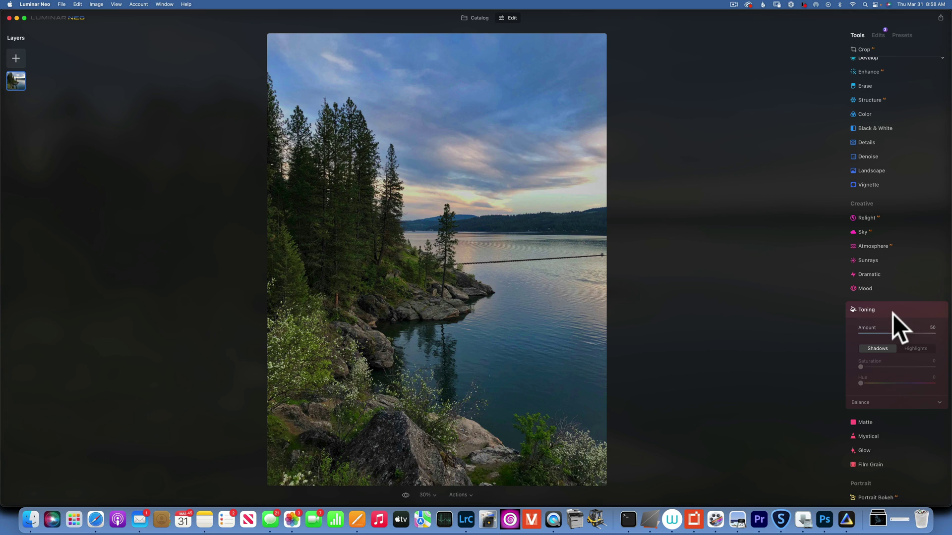
scroll(893, 314, down, 5)
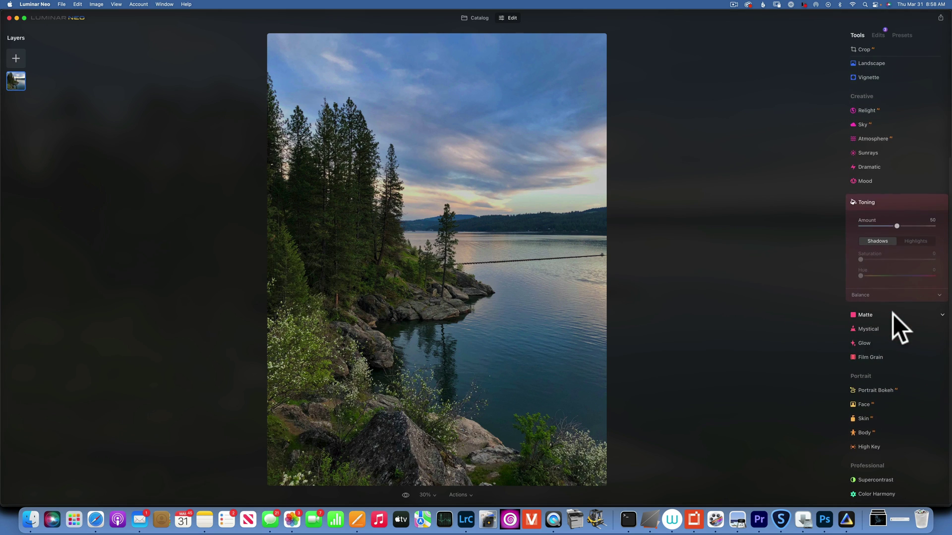
click(884, 493)
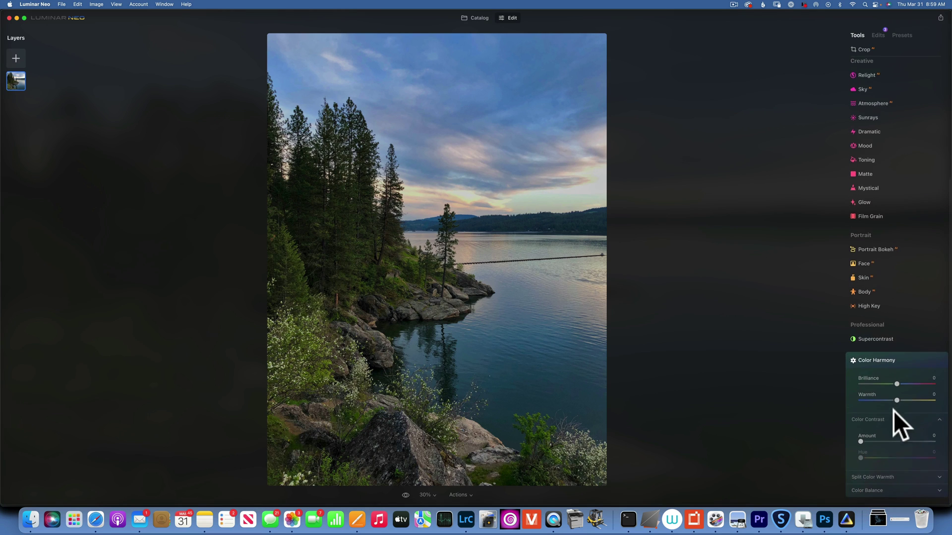
click(885, 495)
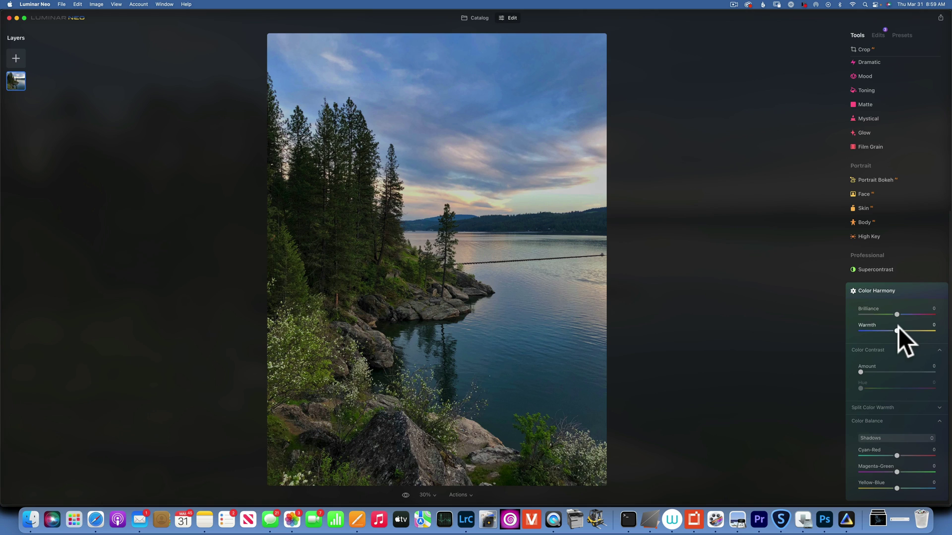
click(897, 437)
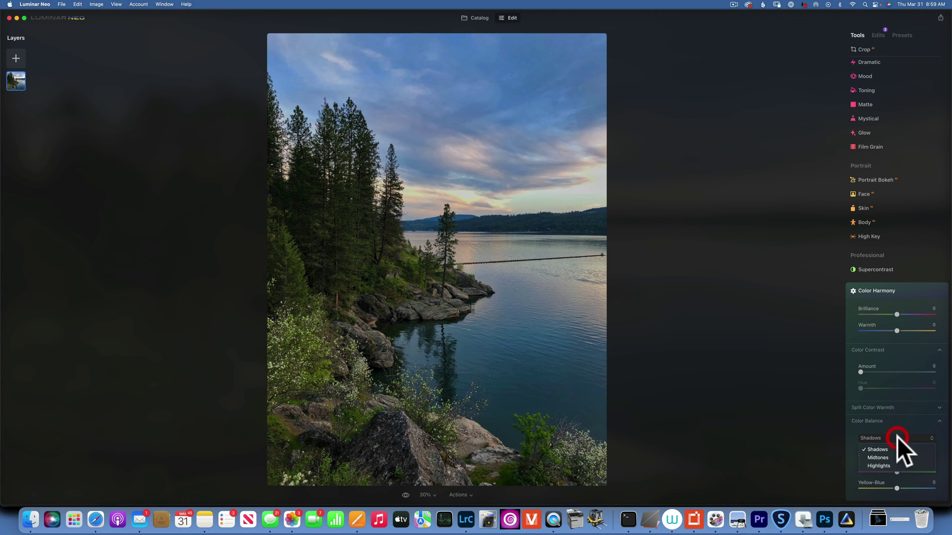
click(886, 465)
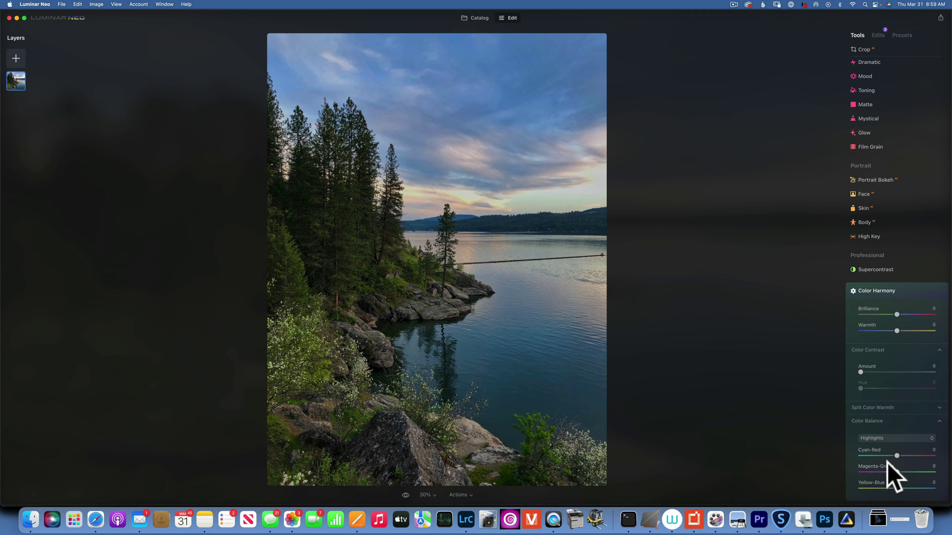
drag(898, 454, 902, 453)
drag(895, 487, 886, 489)
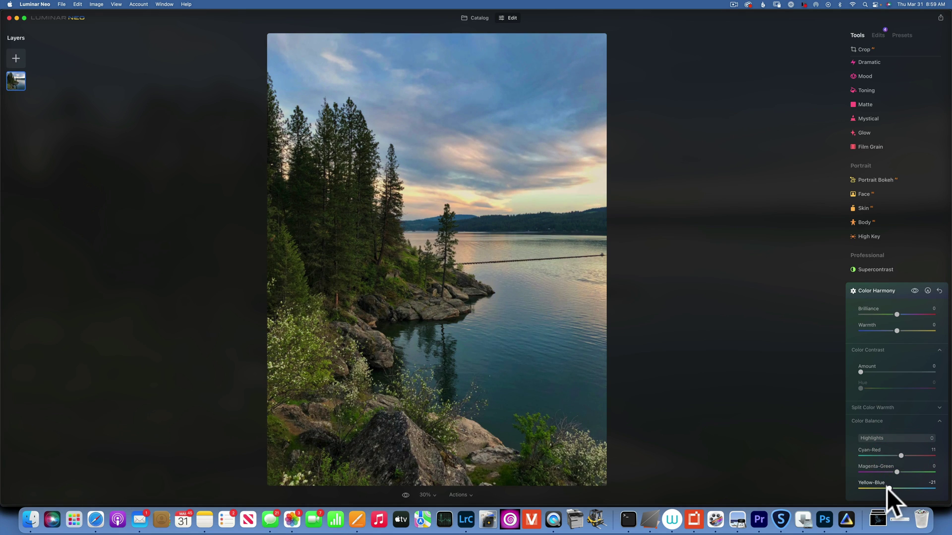
click(887, 437)
click(884, 448)
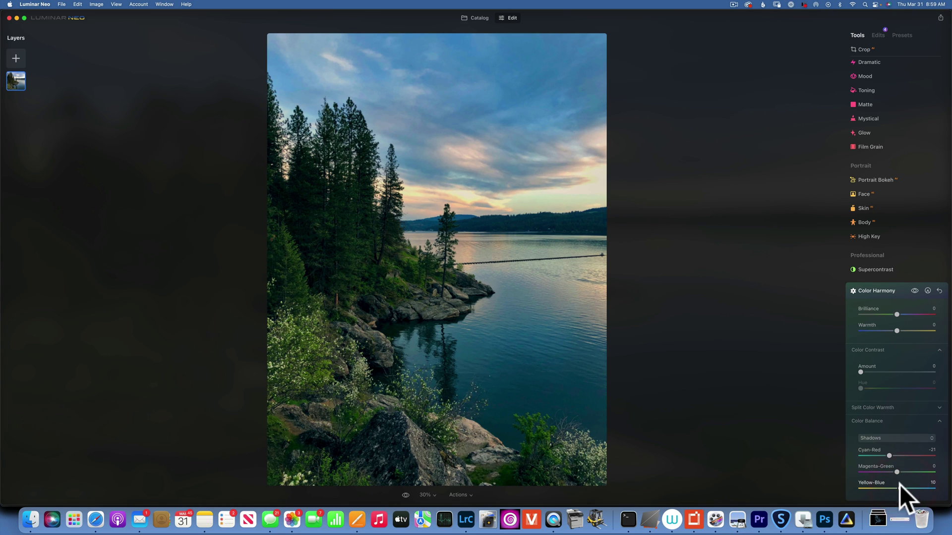
click(914, 289)
click(914, 289)
click(913, 290)
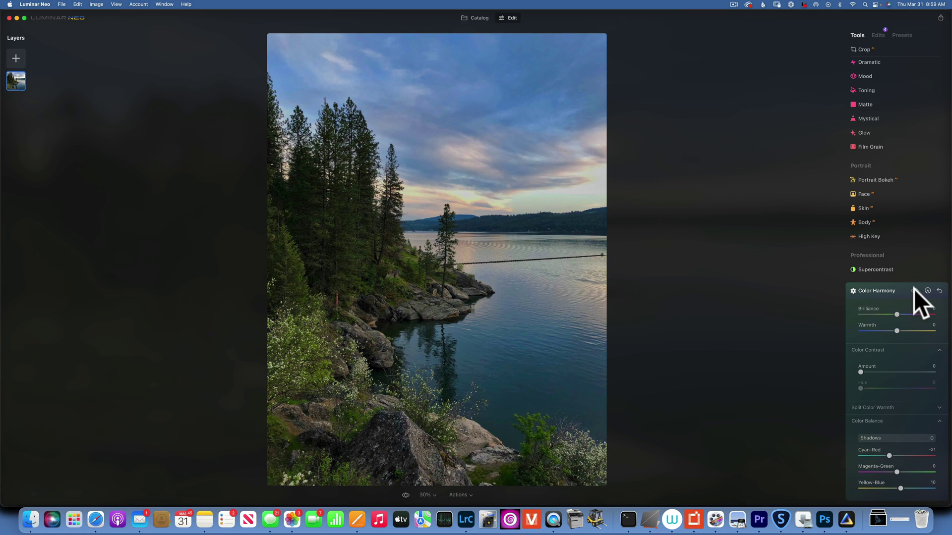
click(914, 290)
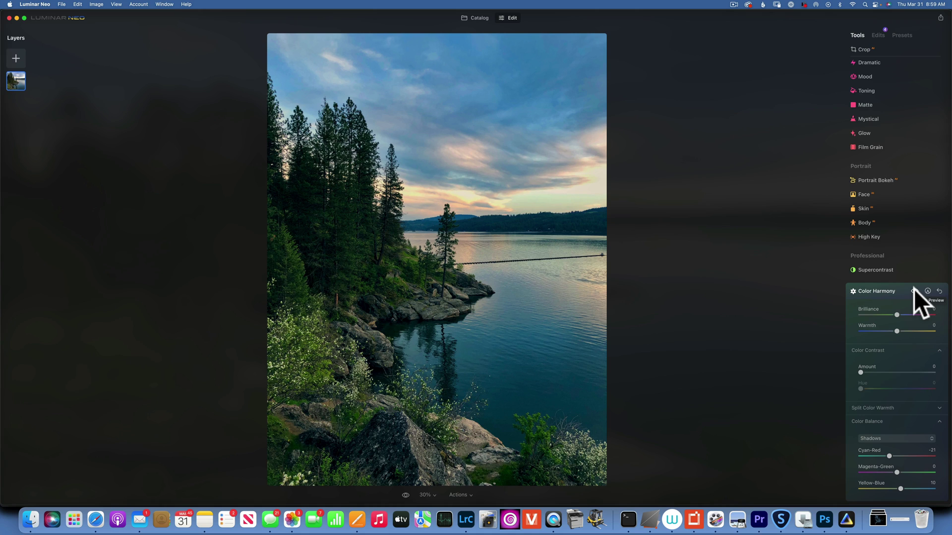
click(938, 291)
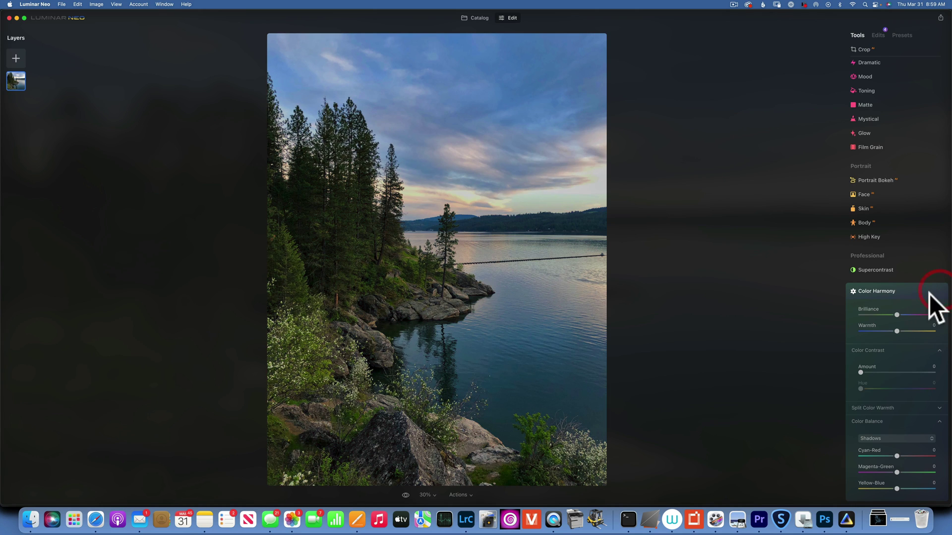
click(479, 18)
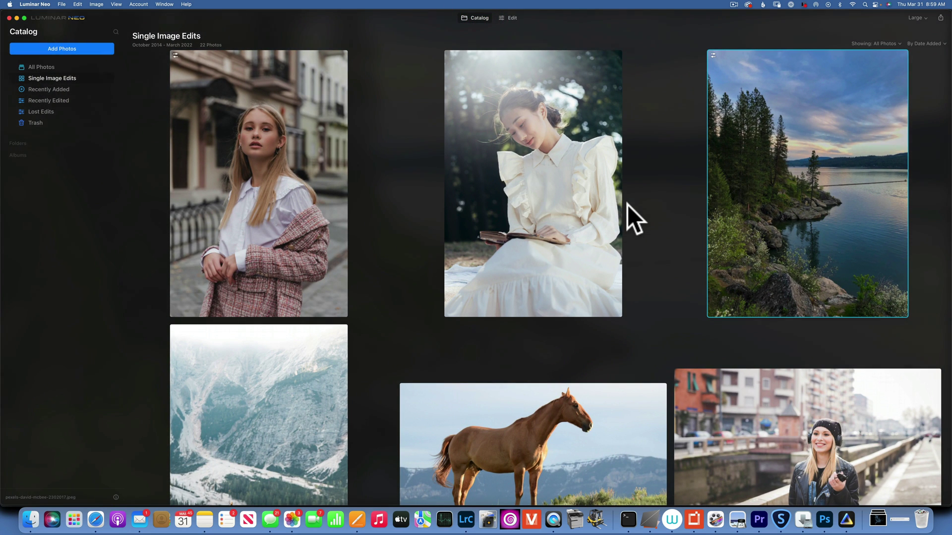
Step: Open the woman-reading photo in the Edit workspace and expand Color Harmony
double_click(558, 204)
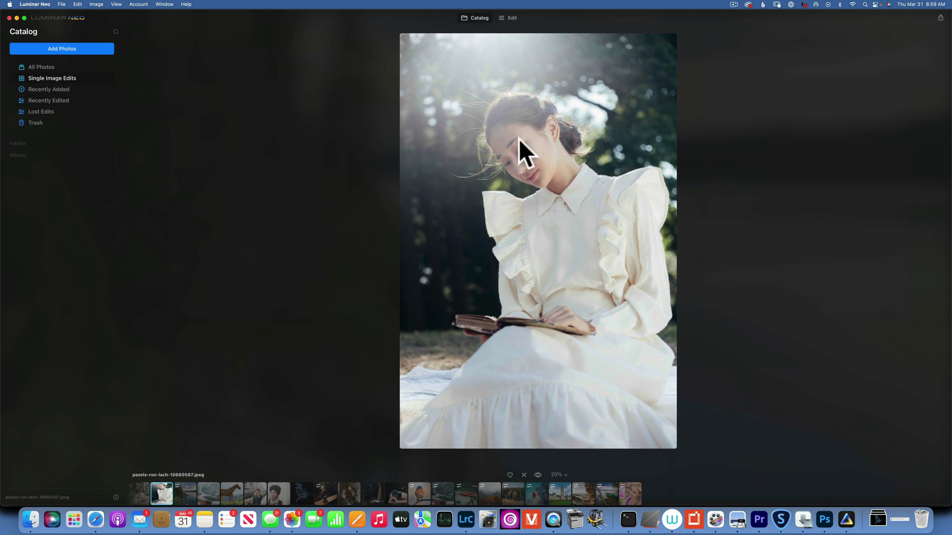
click(512, 18)
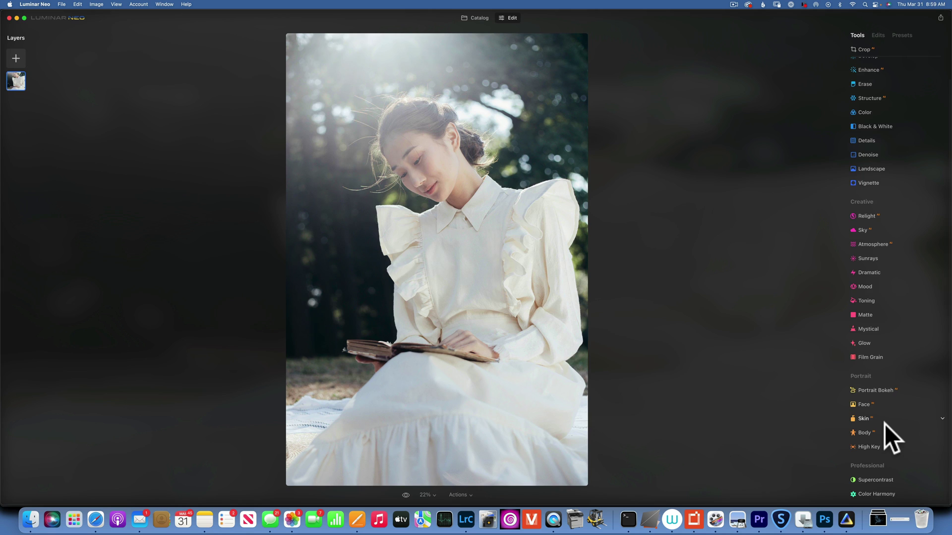
click(885, 493)
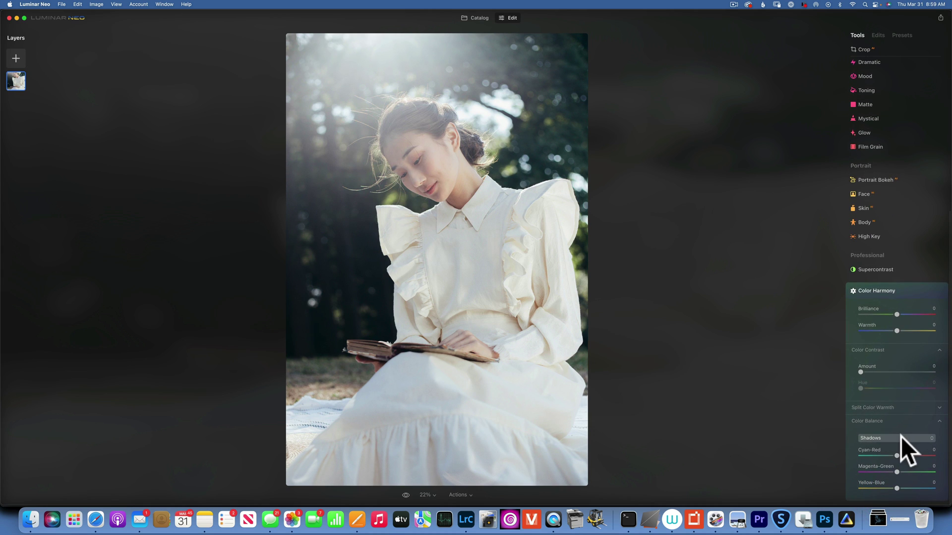
Step: Set Color Balance highlights to Cyan-Red 8 and Yellow-Blue -19
click(900, 437)
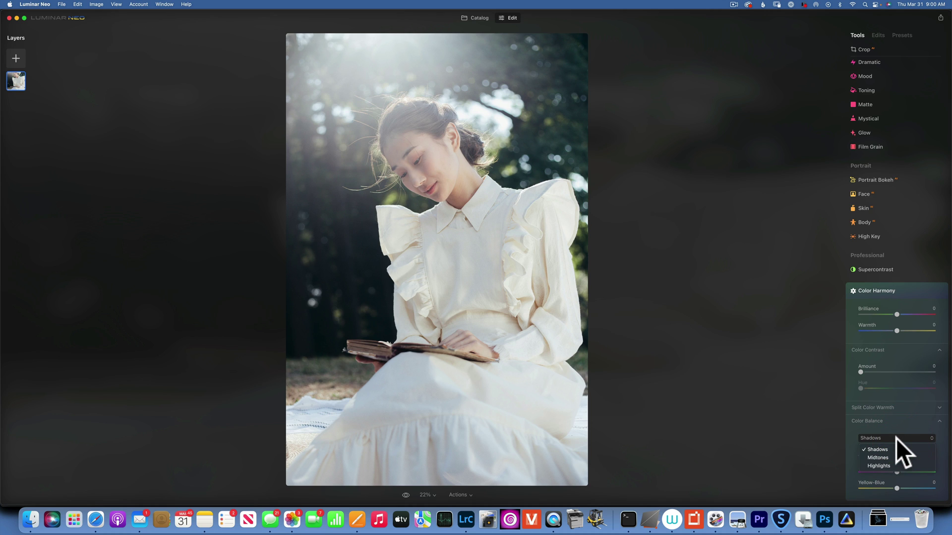
click(893, 466)
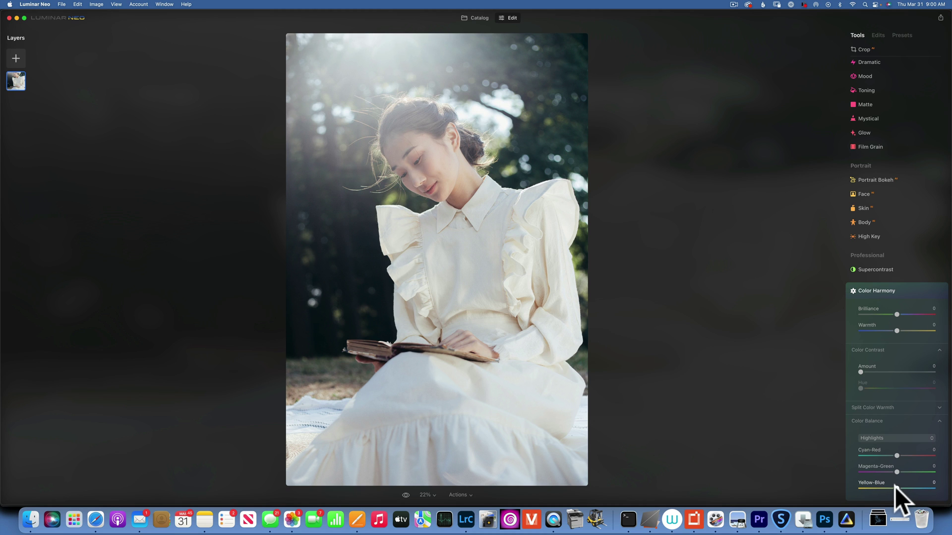
drag(894, 488, 889, 488)
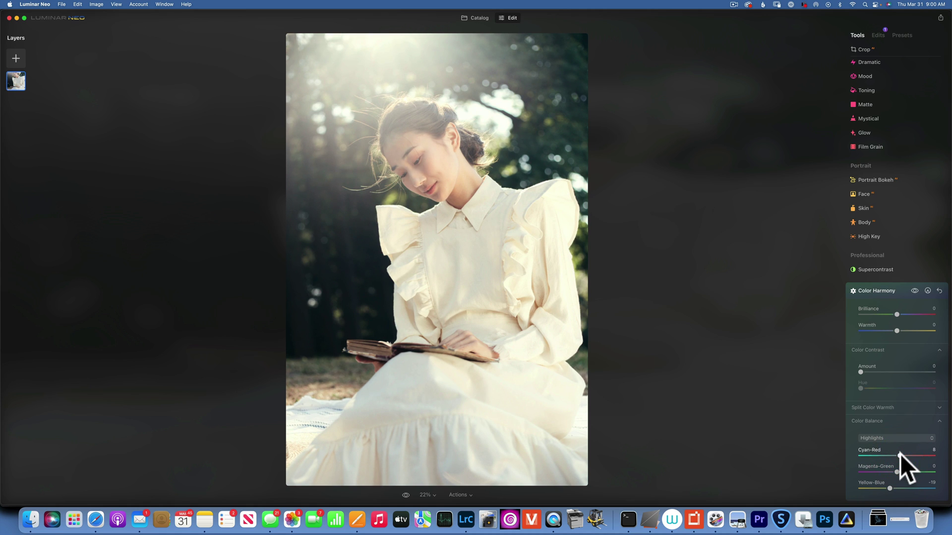
Step: Set shadows to Cyan-Red -17 and Yellow-Blue 11, then compare Color Harmony on and off
click(884, 437)
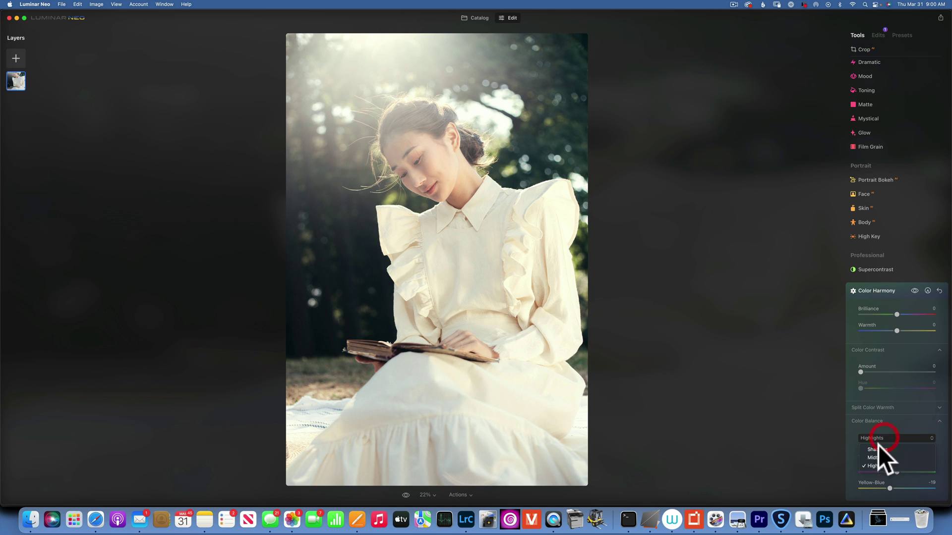
click(884, 450)
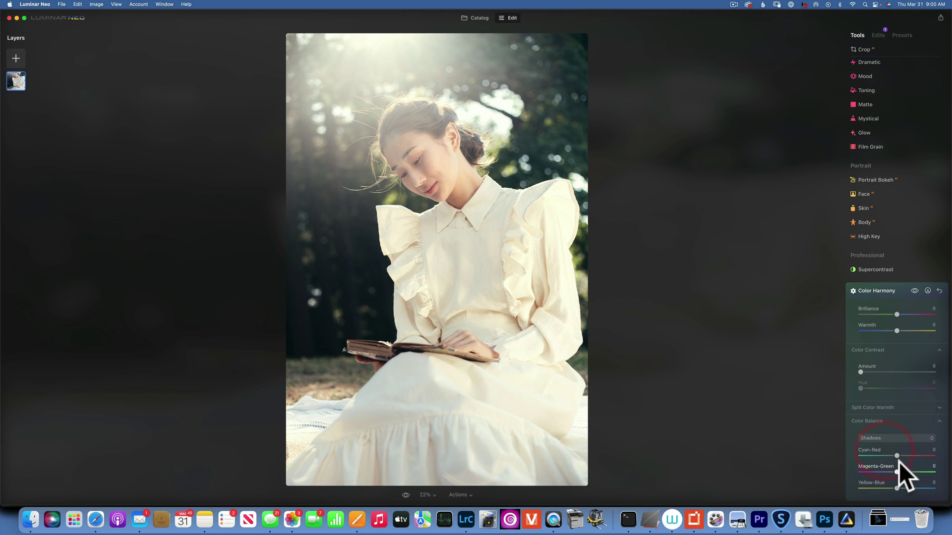
drag(896, 455, 902, 485)
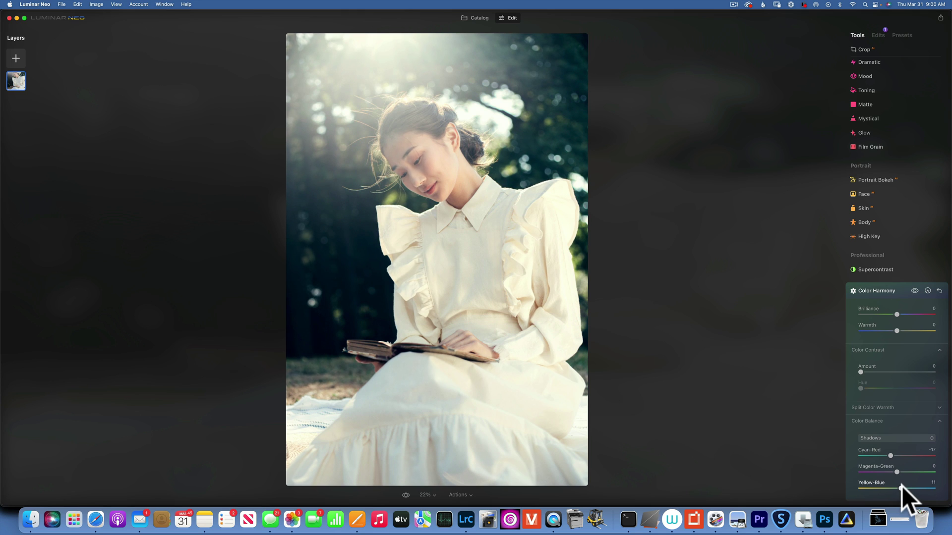
click(913, 290)
click(913, 290)
click(913, 290)
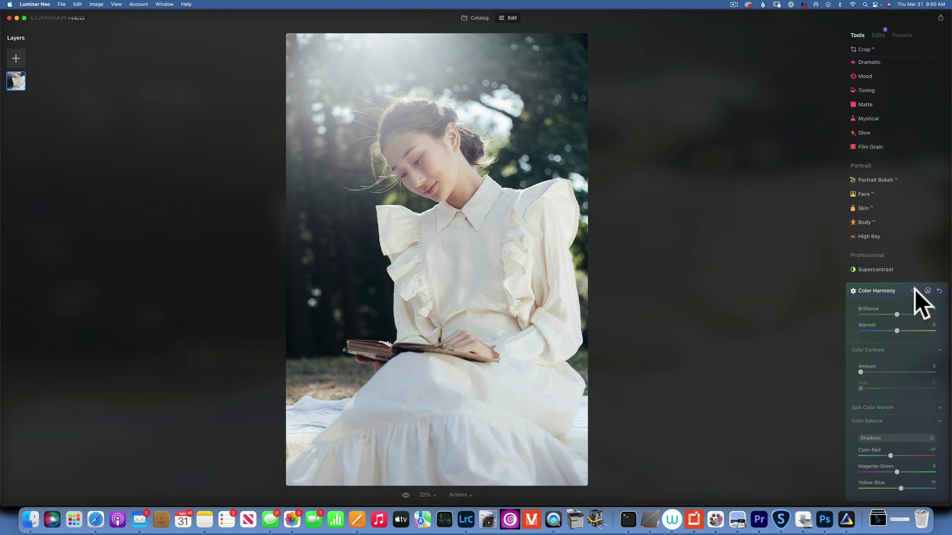
click(913, 290)
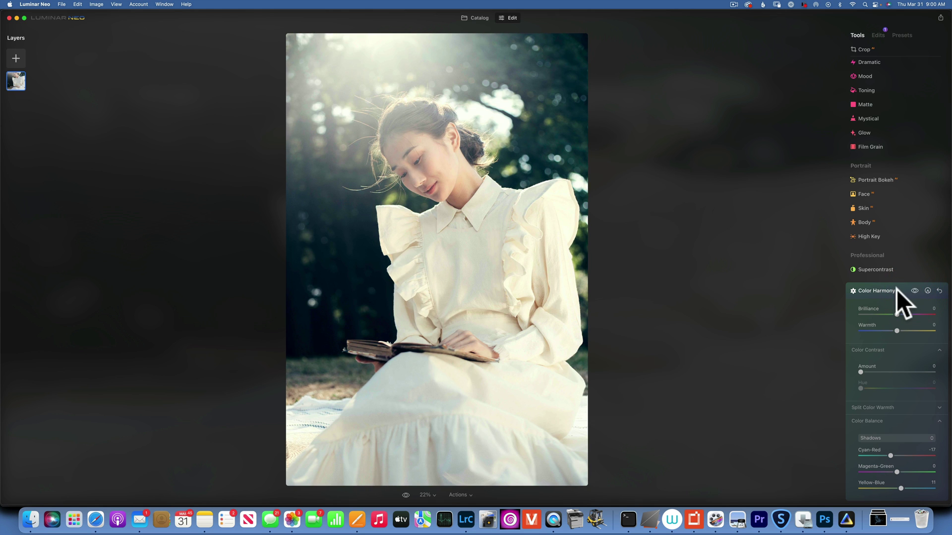
Step: Return to the Catalog and open the red rowboat mountain-lake photo in Edit
click(479, 19)
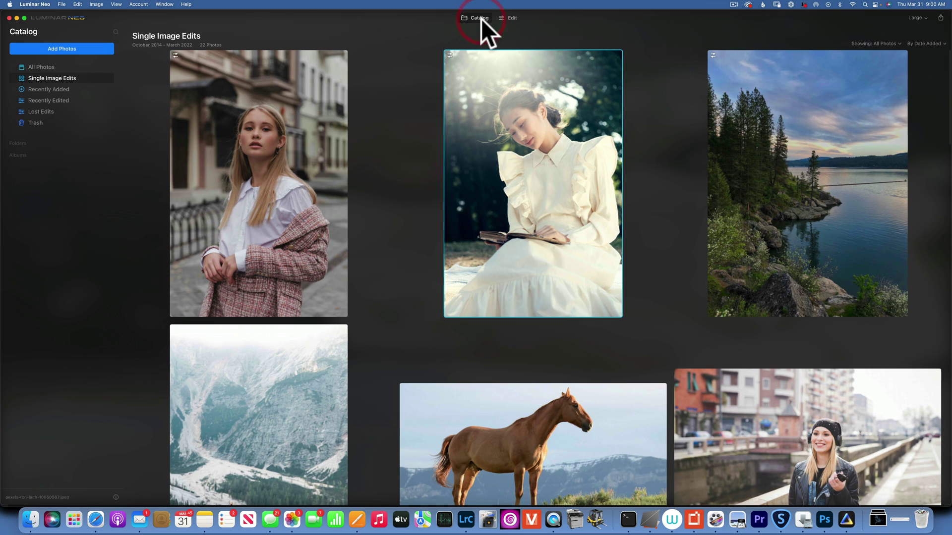
scroll(549, 192, down, 5)
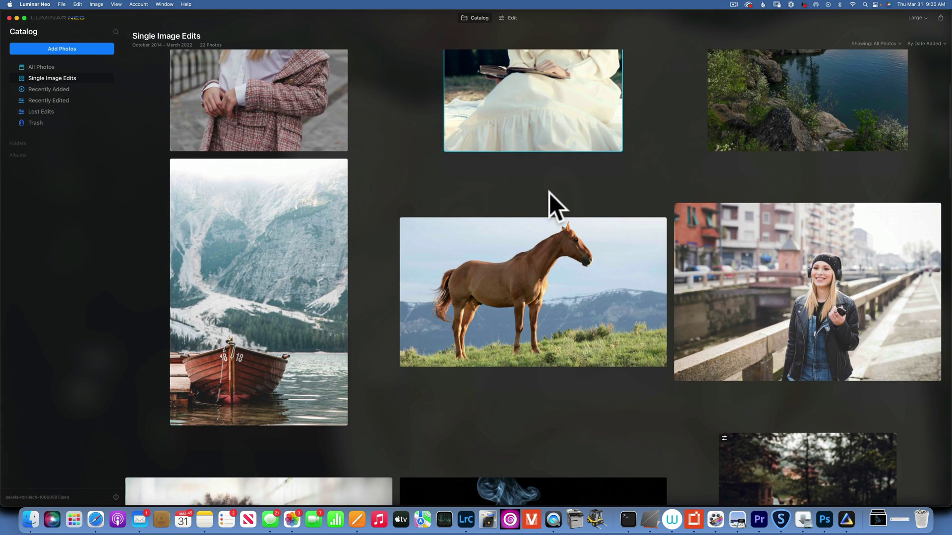
click(274, 263)
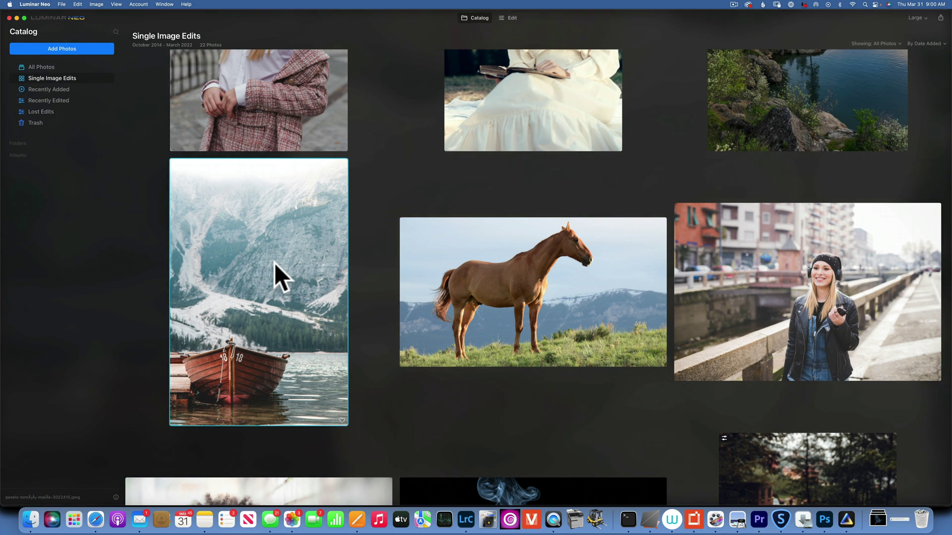
double_click(275, 263)
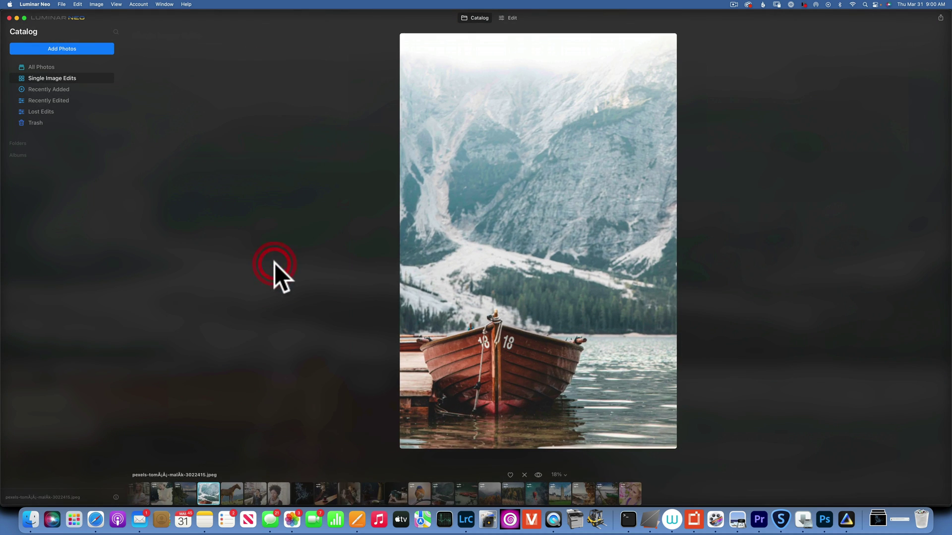
click(512, 17)
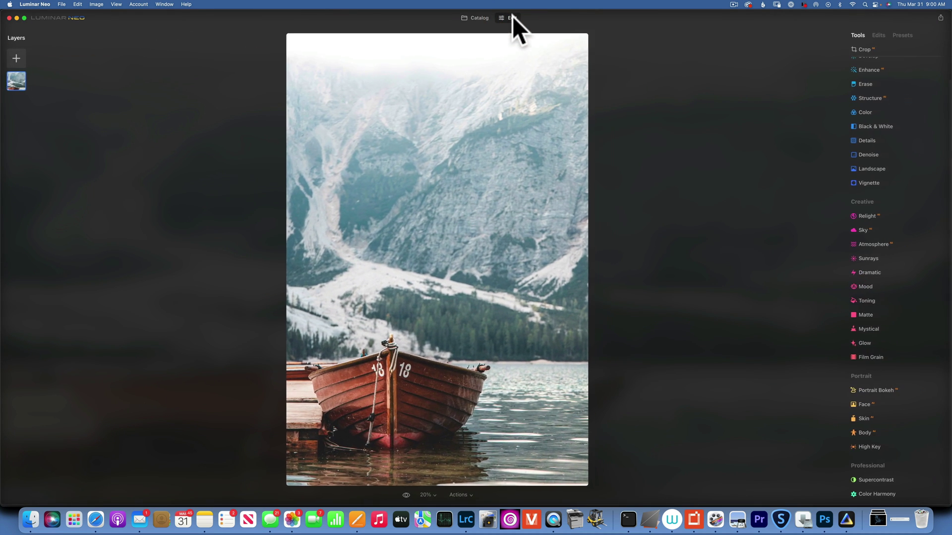
Step: In Color Harmony's Color Balance, shift the midtones slightly toward red
click(876, 494)
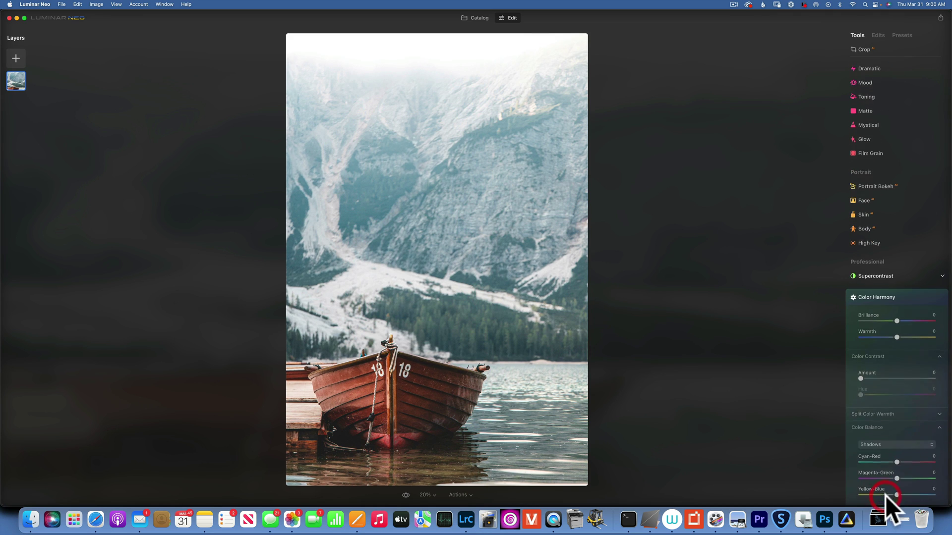
click(891, 438)
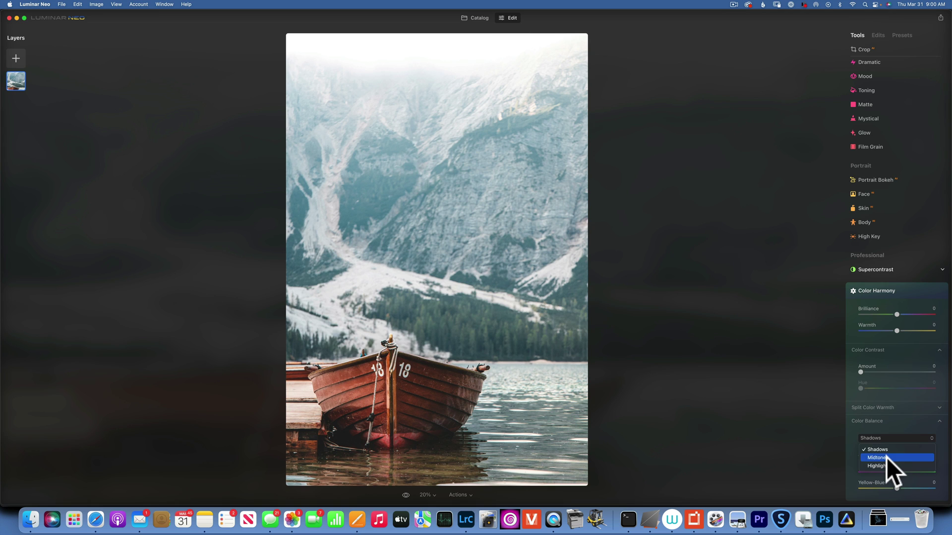
click(886, 457)
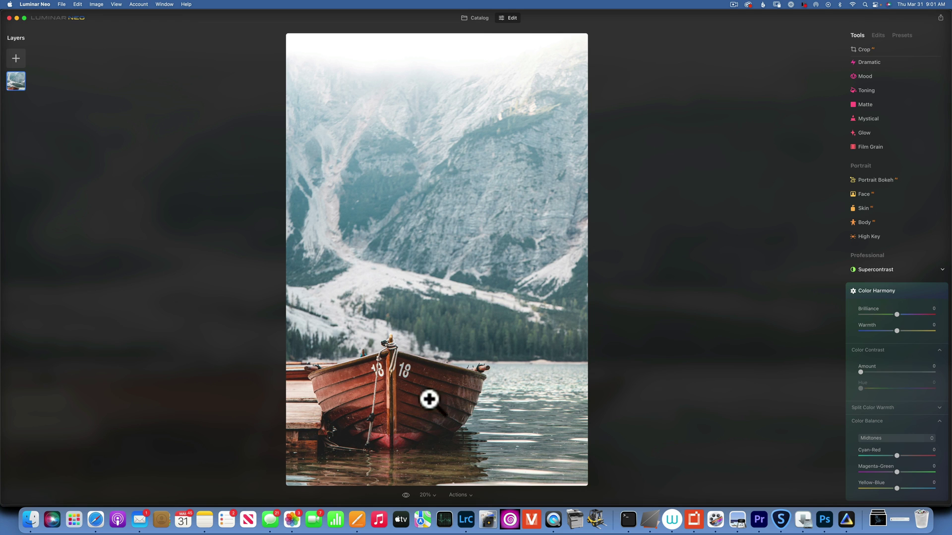
drag(897, 454, 905, 454)
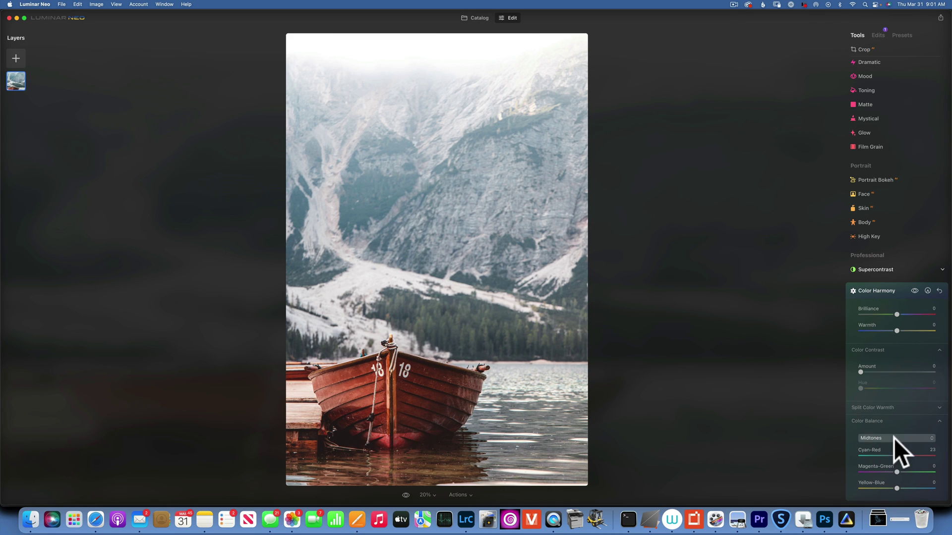
Step: Set highlights to Cyan-Red -21 and Yellow-Blue 14, compare, then return to the Catalog
click(894, 438)
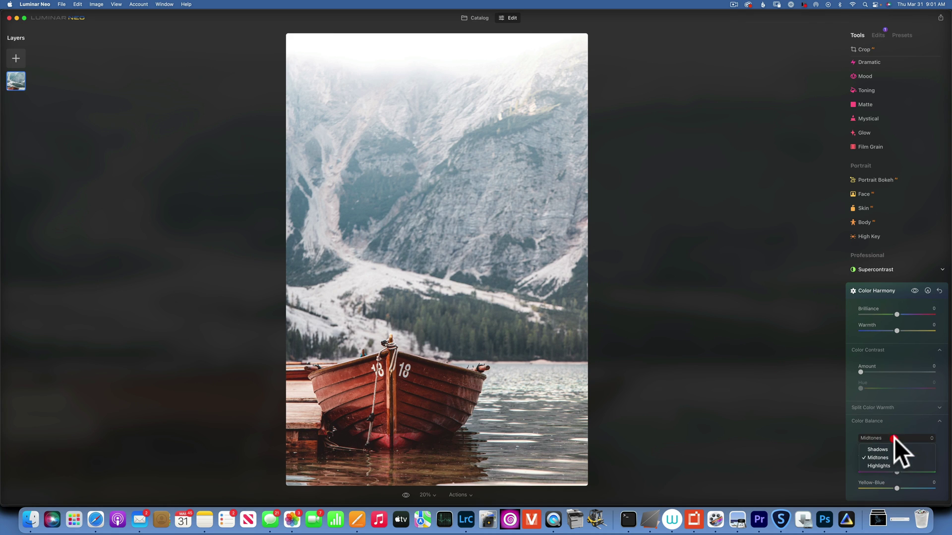
click(890, 465)
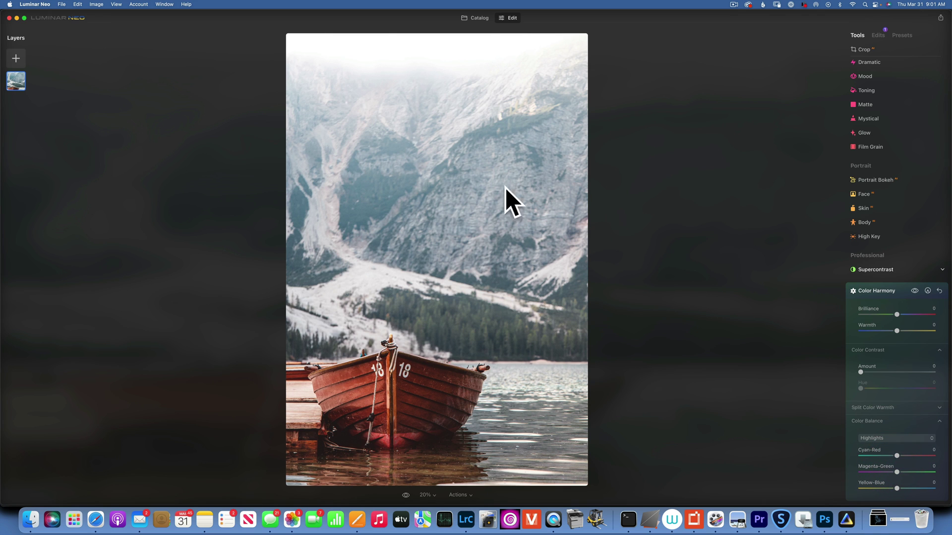
drag(896, 456, 888, 456)
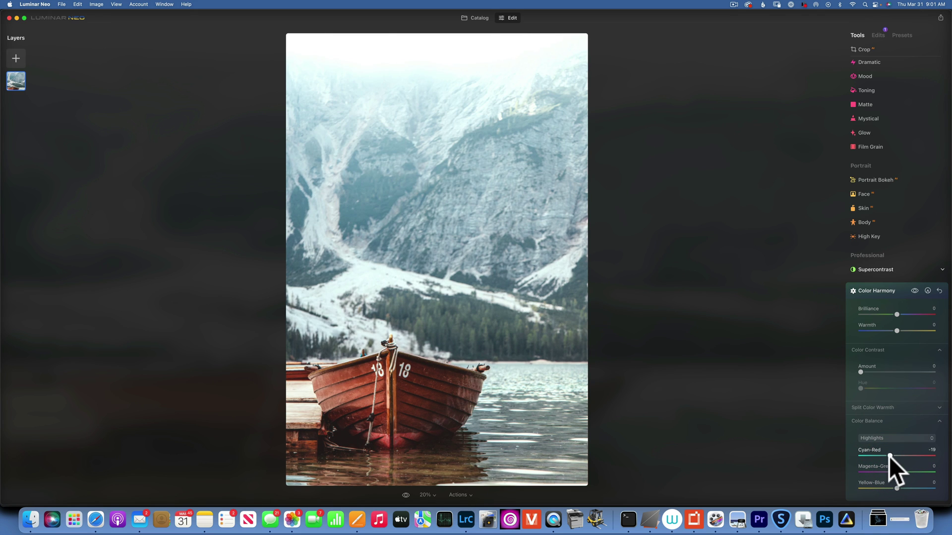
drag(896, 488, 904, 488)
click(914, 290)
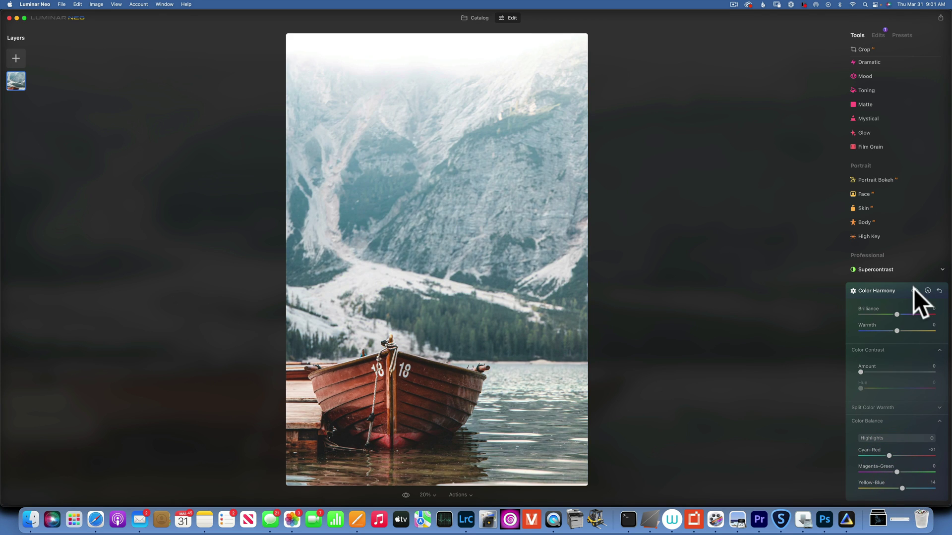
click(914, 290)
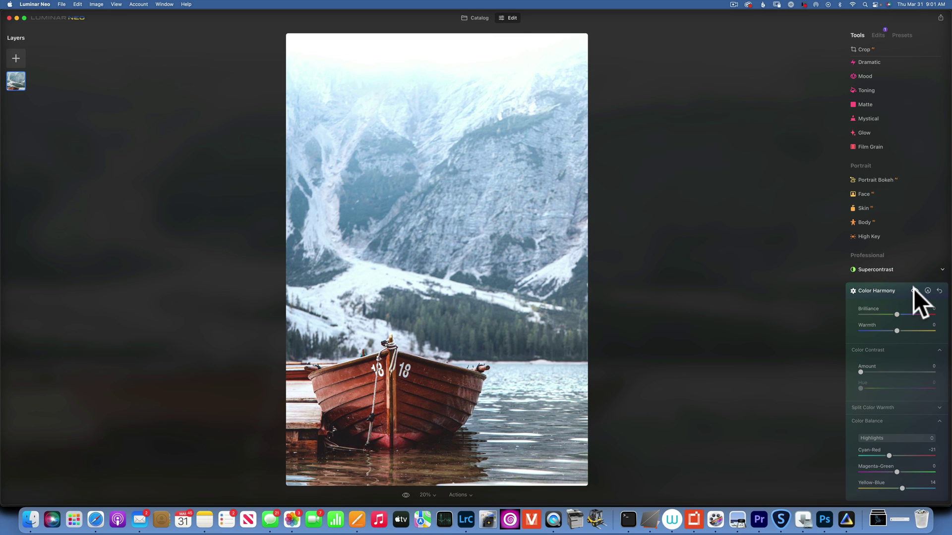
click(914, 290)
click(914, 289)
click(475, 16)
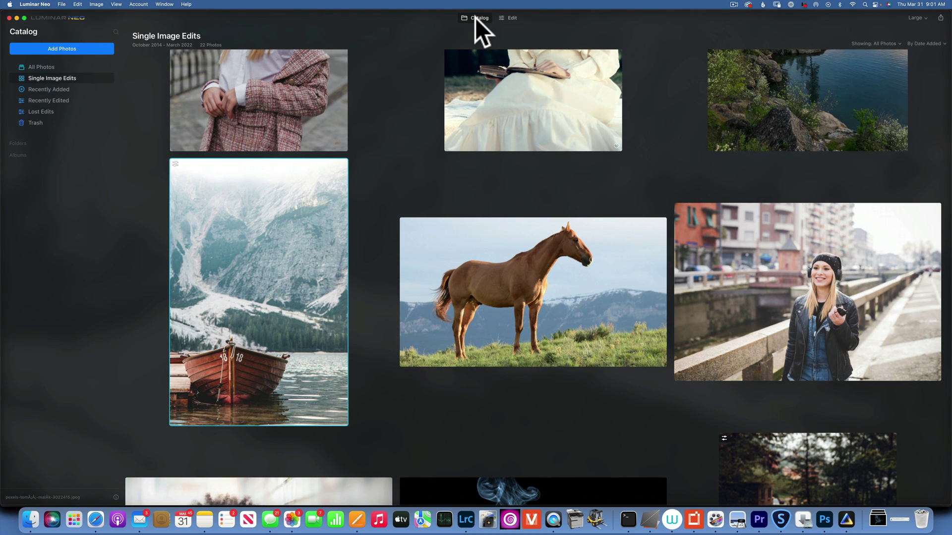
Step: Open the woman-with-headphones street portrait in Edit and show its Toning controls
double_click(827, 299)
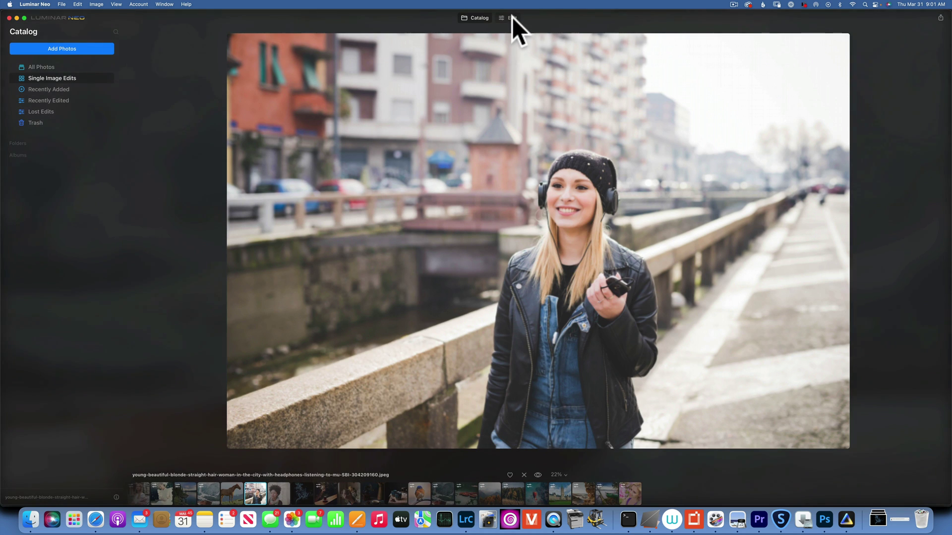
click(511, 17)
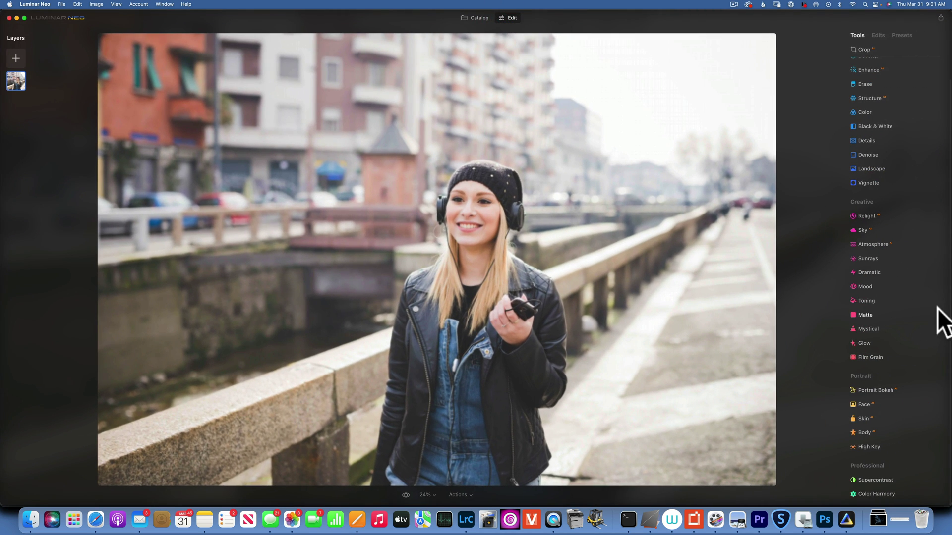
click(868, 301)
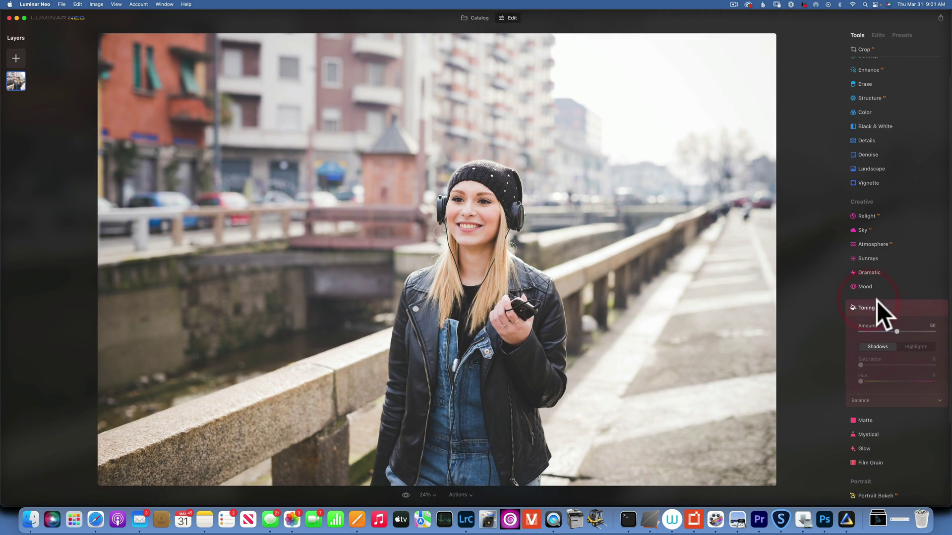
Step: Set Toning Amount to 84 and tint the shadows blue: Saturation 60, Hue 227
click(876, 346)
drag(897, 331, 922, 331)
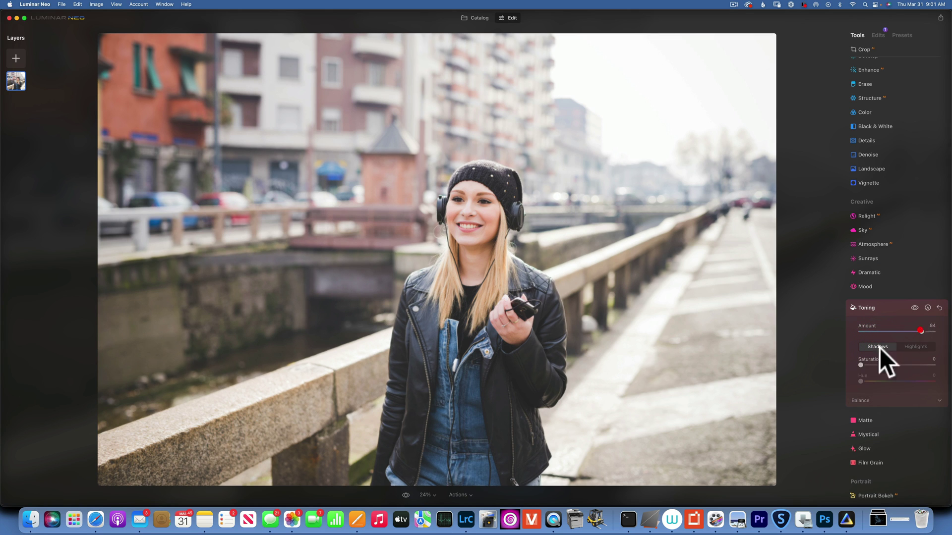
drag(861, 364, 934, 364)
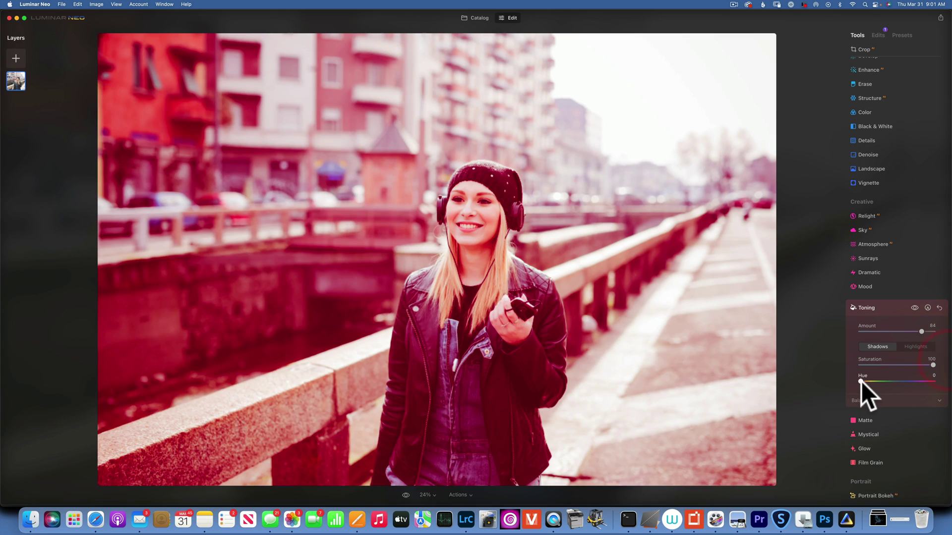
drag(861, 382, 909, 376)
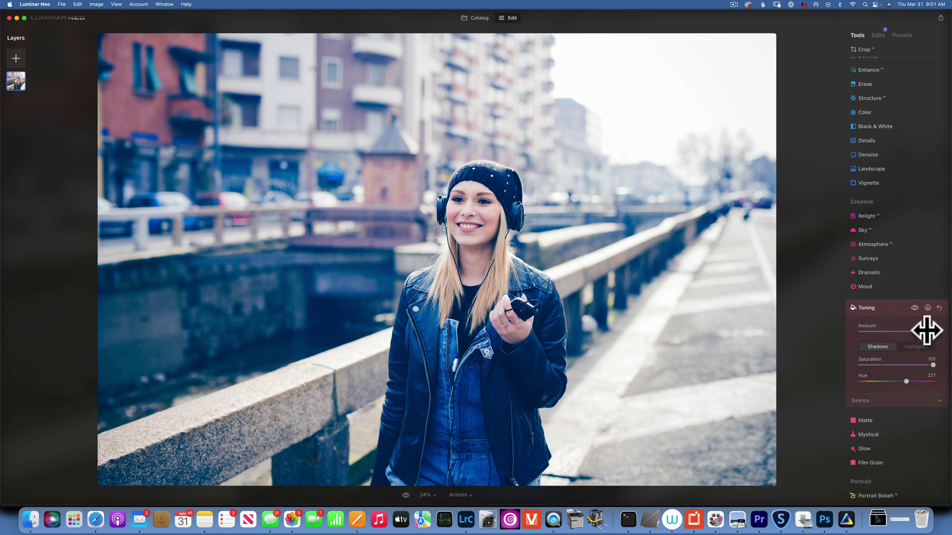
drag(932, 366, 898, 365)
Step: Tint the highlights warm pink at Saturation 33, Hue 34, comparing toning on and off
click(915, 346)
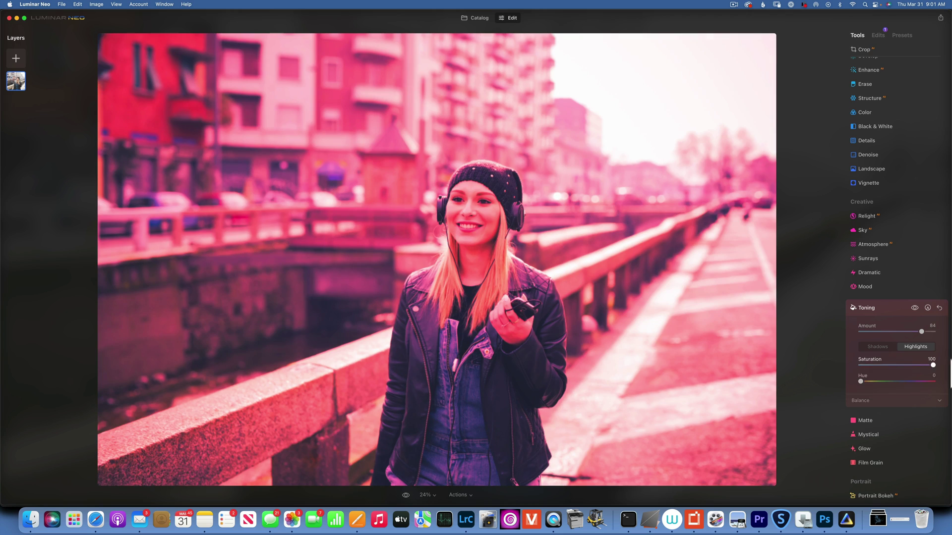
click(932, 365)
mouse_move(861, 381)
mouse_down()
mouse_move(872, 379)
mouse_move(864, 379)
mouse_up()
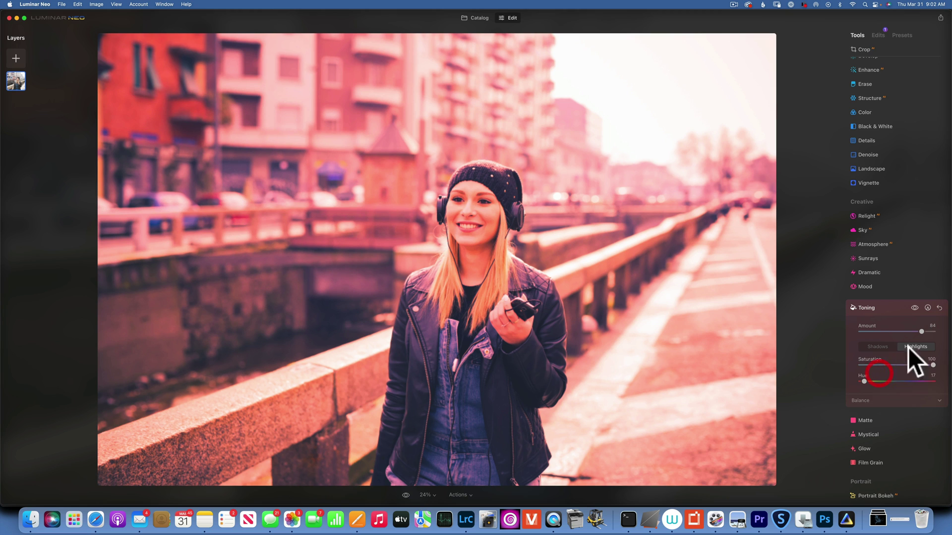
drag(932, 366, 895, 366)
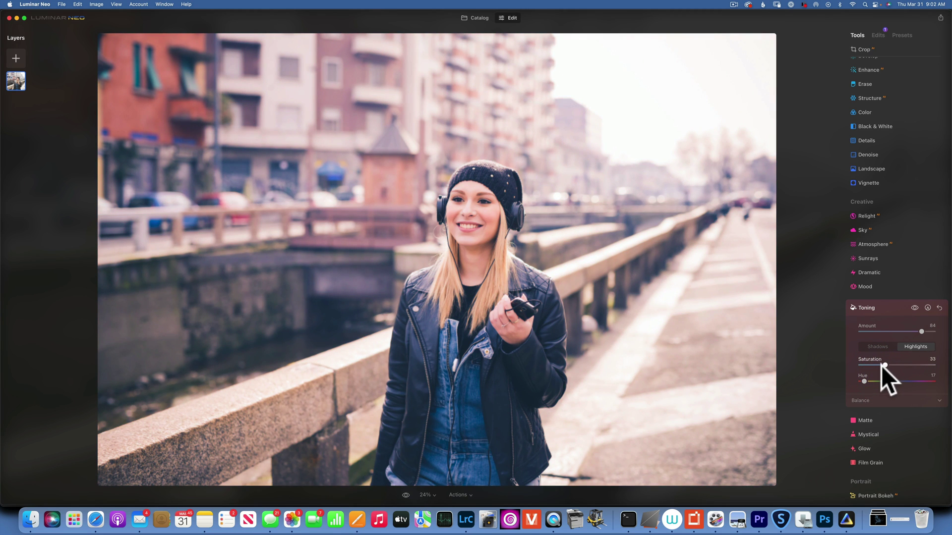
click(914, 307)
click(913, 307)
click(864, 381)
click(914, 308)
click(914, 306)
click(913, 307)
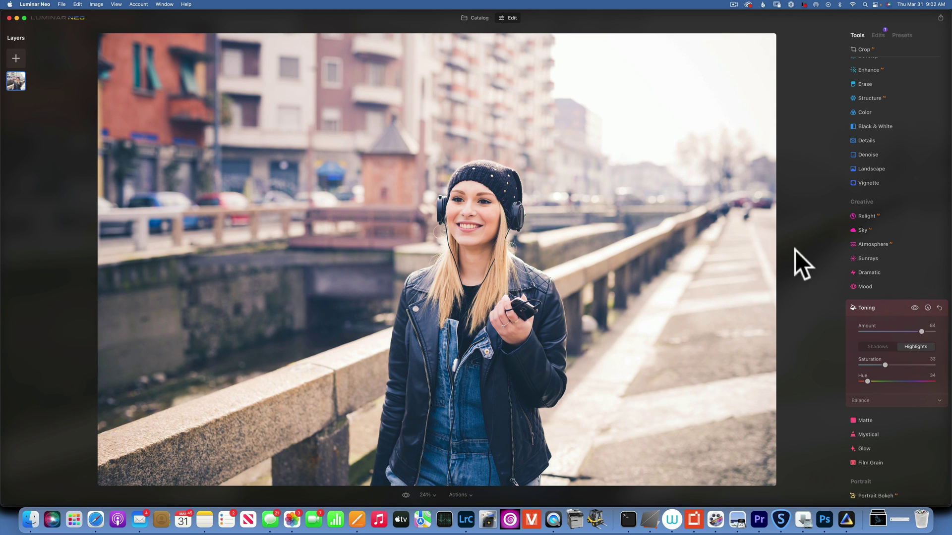
Step: Open the horse-on-a-grassy-hill photo from the catalog in the Edit workspace
click(479, 18)
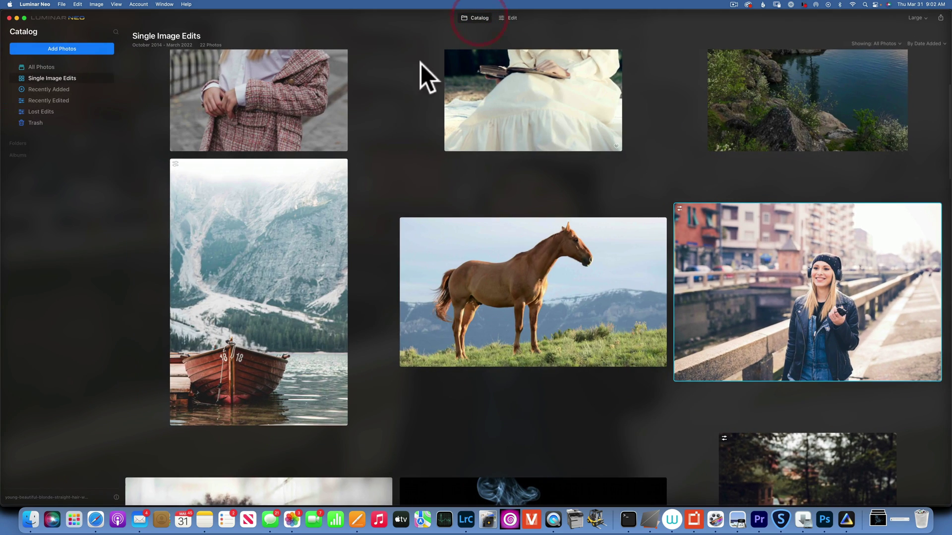
double_click(521, 275)
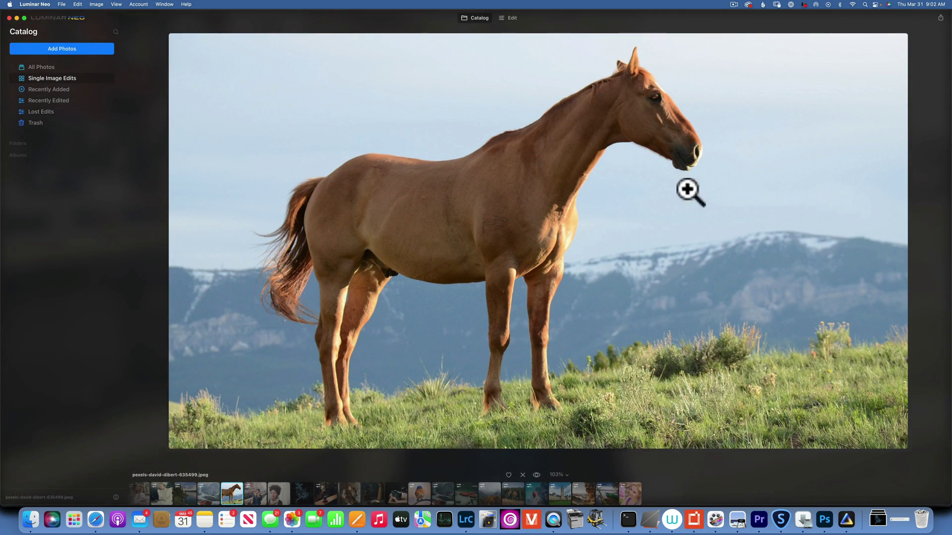
click(510, 17)
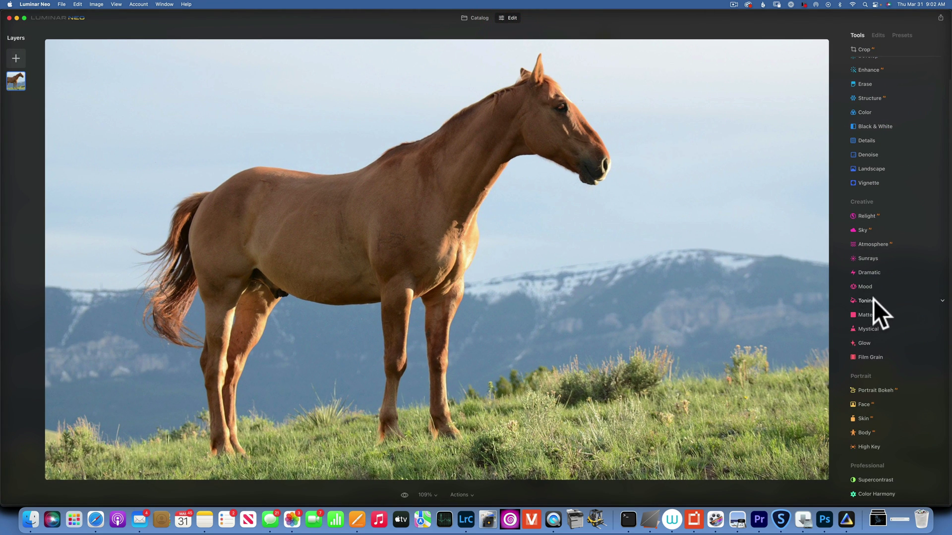
Step: Set Toning amount to 87 and tint the highlights at full saturation, hue about 159
click(872, 300)
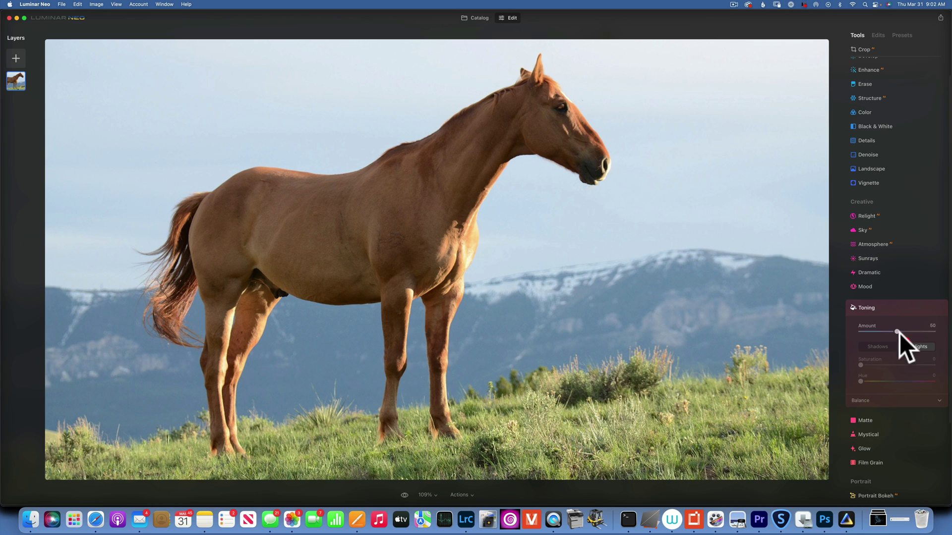
drag(897, 332, 924, 331)
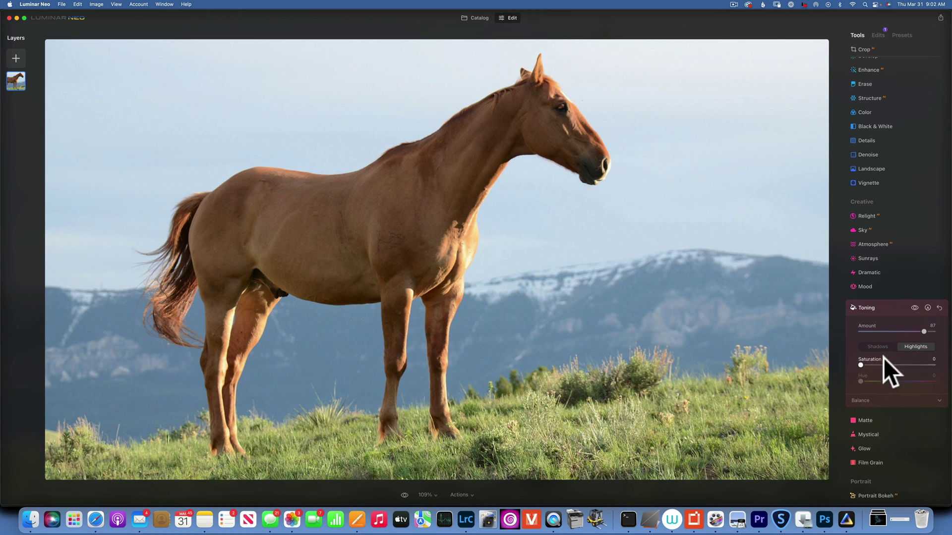
drag(860, 365, 933, 365)
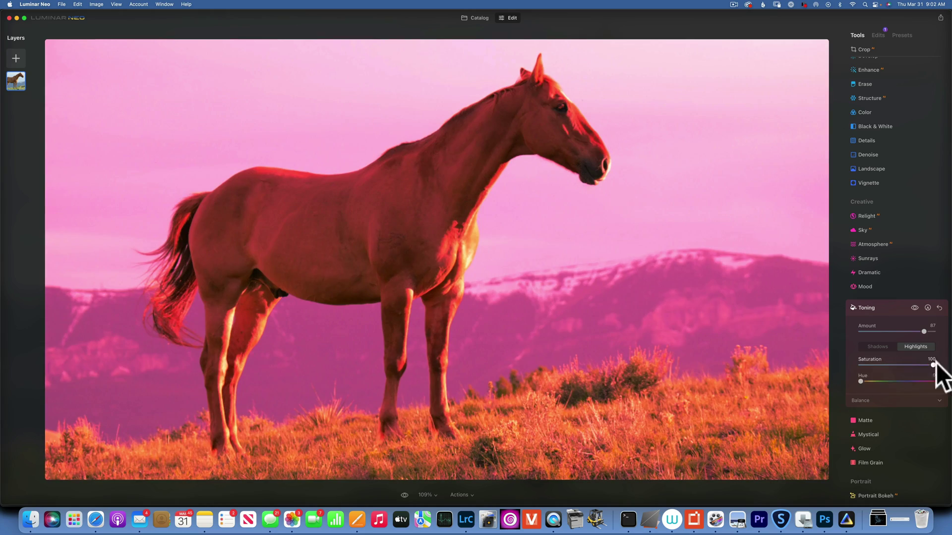
drag(861, 381, 895, 382)
drag(898, 385, 876, 368)
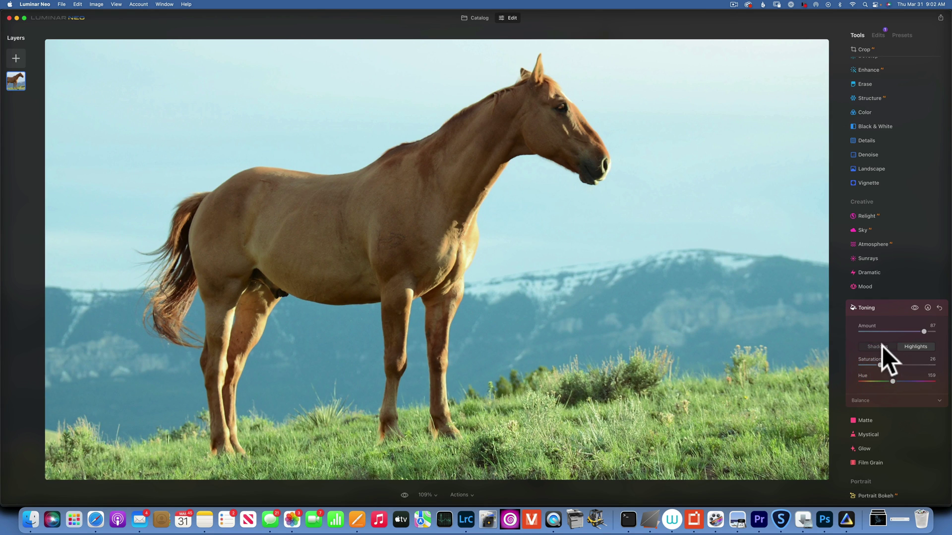
Step: Tint the shadows orange at hue 28 with saturation 43
click(882, 346)
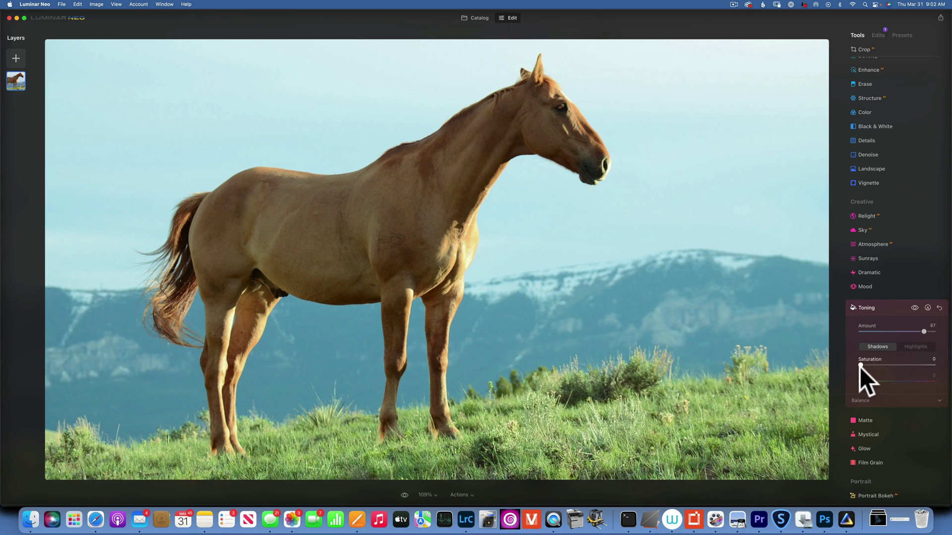
drag(858, 364, 933, 365)
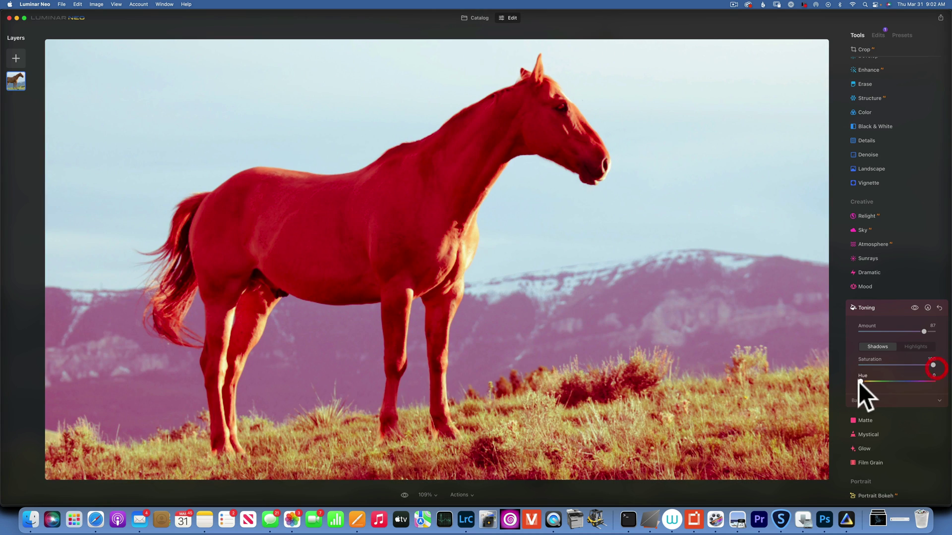
drag(859, 381, 866, 382)
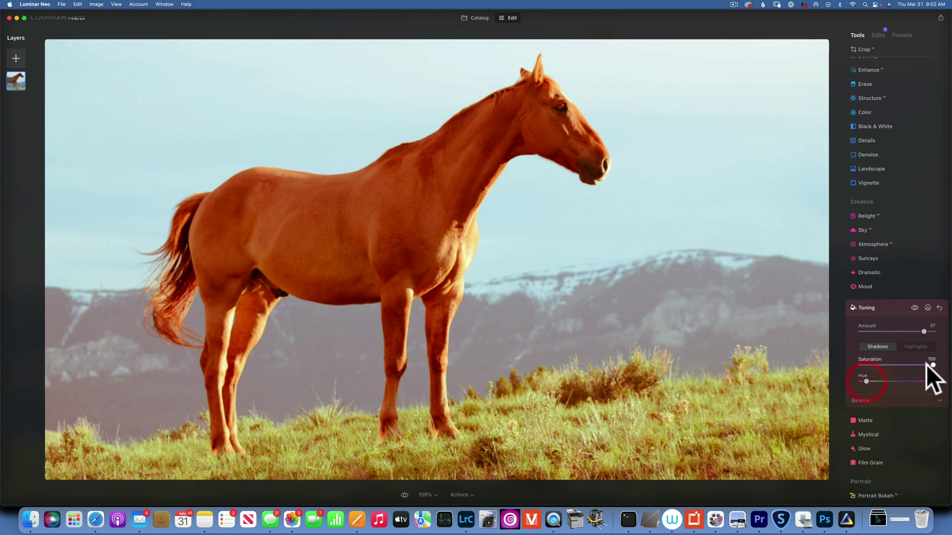
drag(932, 365, 891, 364)
Step: Toggle Toning off and on twice to compare with the original
click(913, 307)
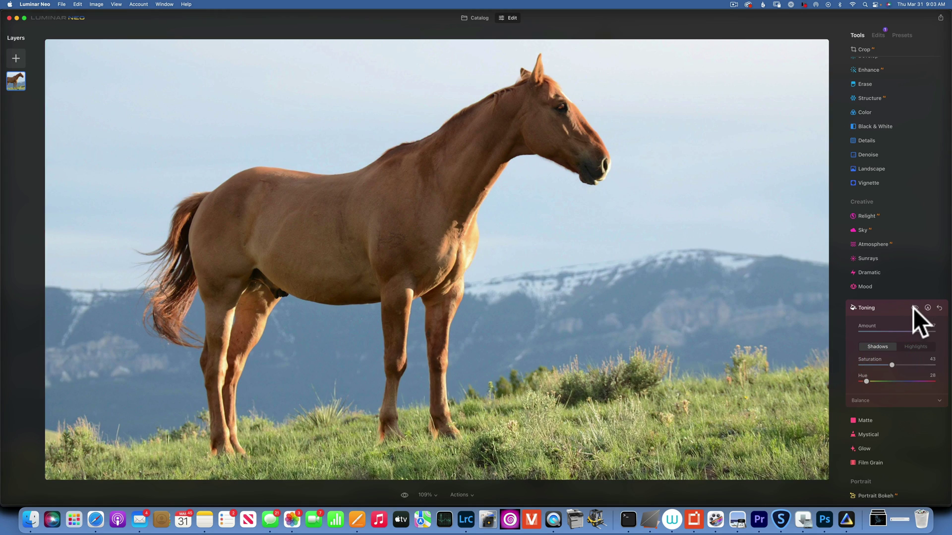
click(913, 308)
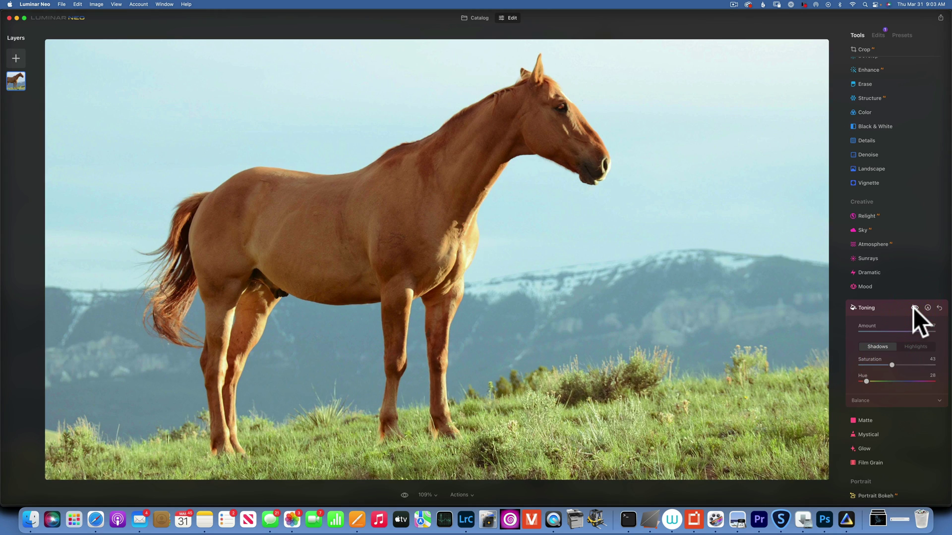
click(913, 308)
click(913, 308)
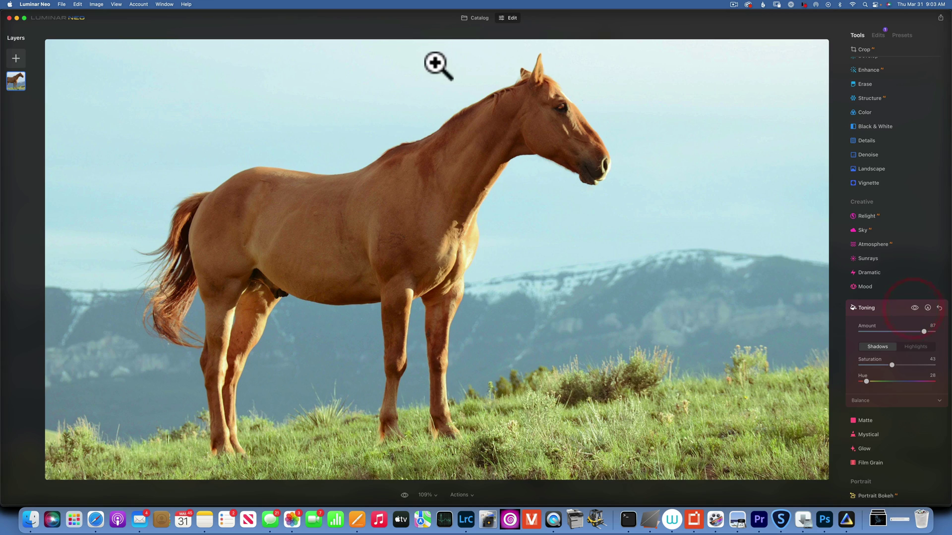
Step: Open the curly-haired woman in the knit scarf portrait from Single Image Edits in the editor
click(481, 16)
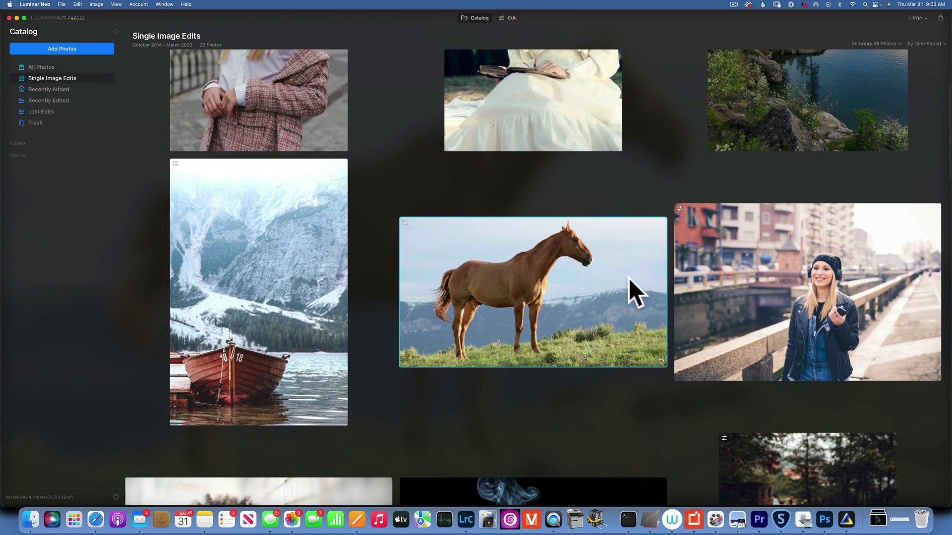
scroll(628, 278, down, 5)
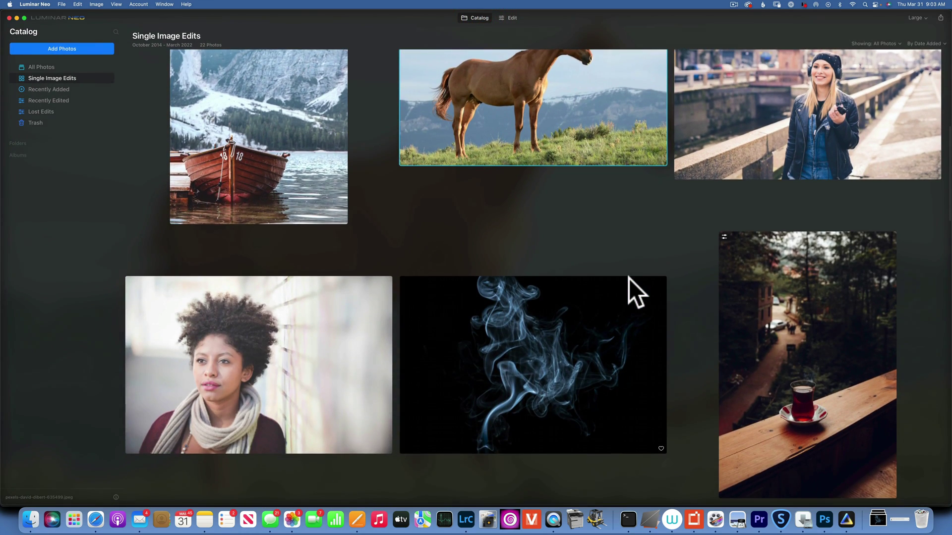
double_click(283, 340)
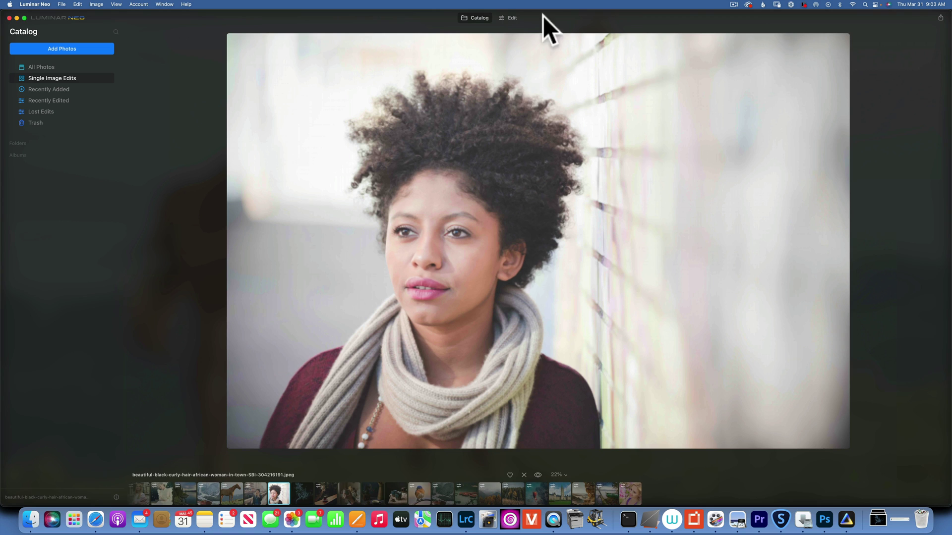
click(512, 18)
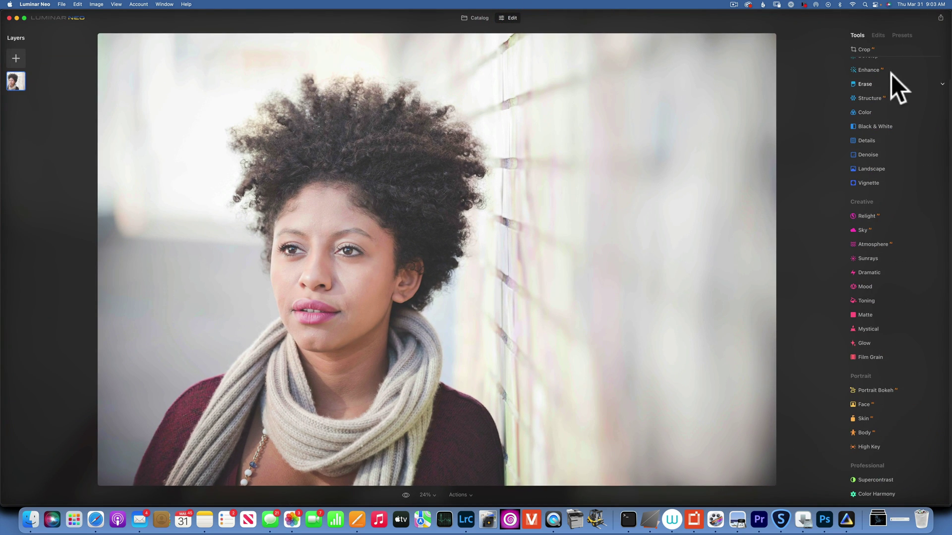
scroll(871, 76, up, 2)
Step: In Develop Curves, add a point on the red curve and lift it to warm the portrait
click(870, 78)
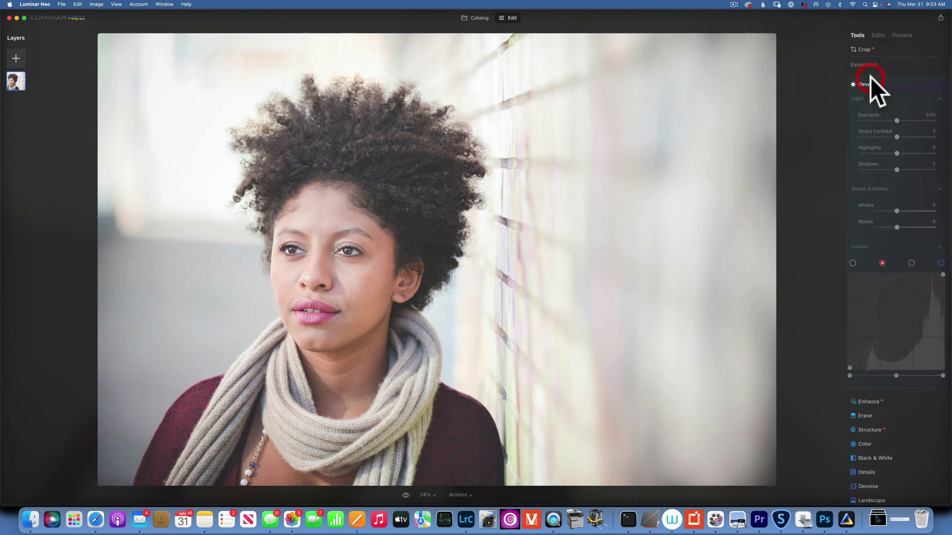
scroll(887, 206, down, 3)
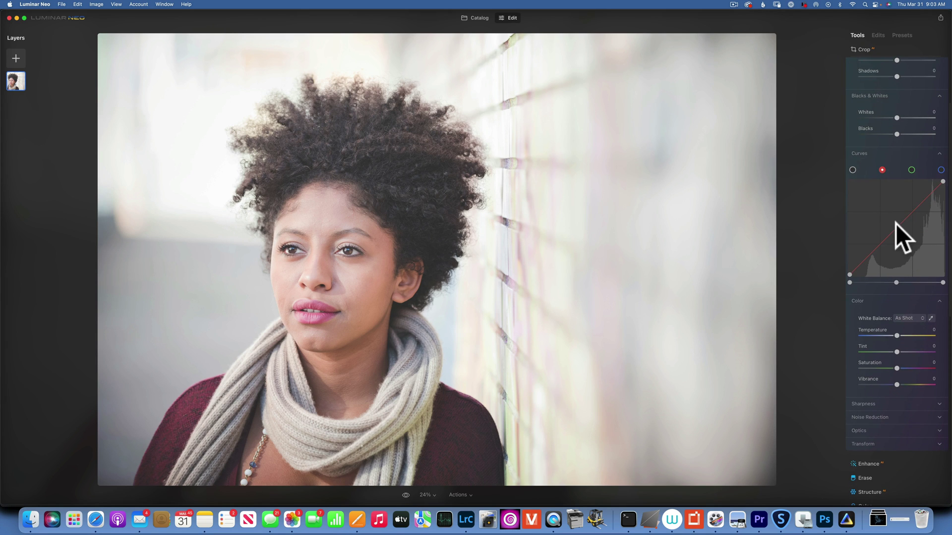
click(921, 201)
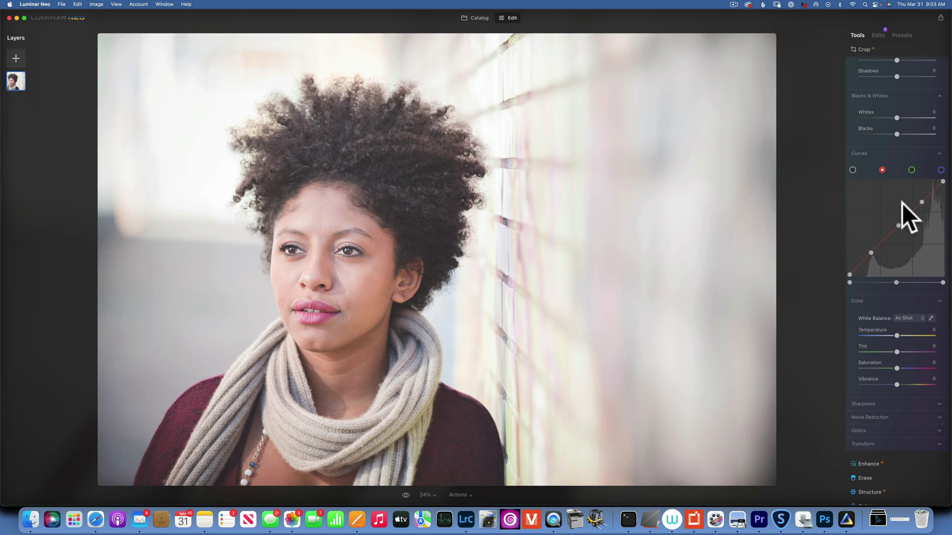
drag(921, 200, 918, 197)
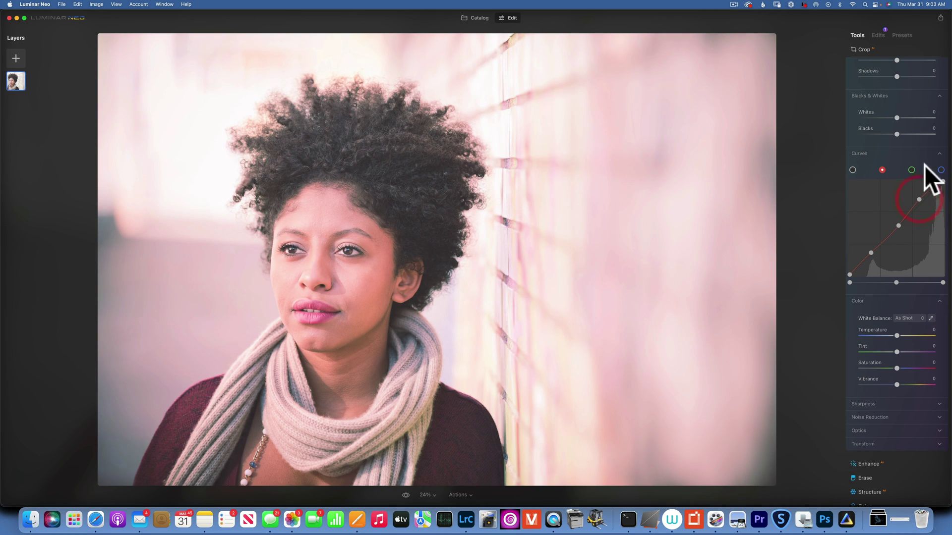
Step: Lower the blue curve's highlights, lift its shadows, and add a red shadow point
click(940, 170)
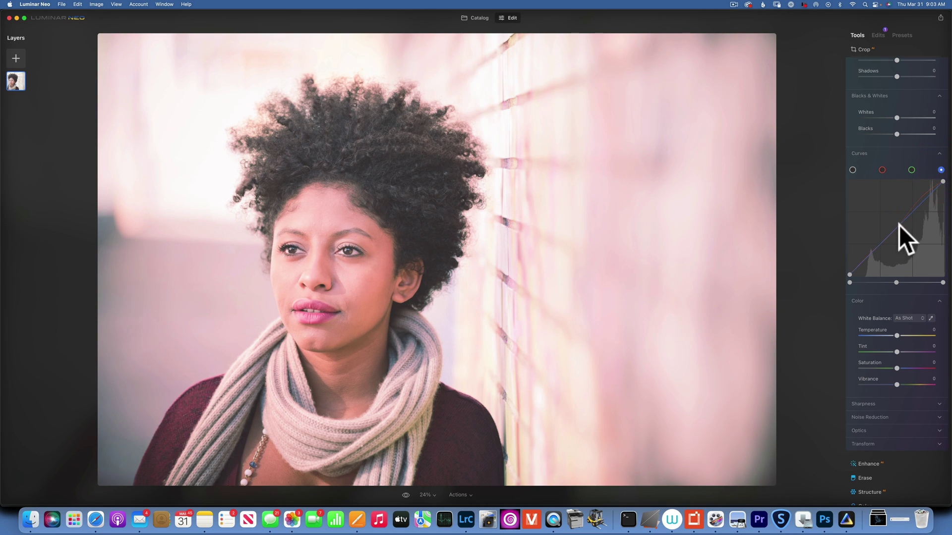
click(922, 202)
click(870, 255)
drag(923, 204, 927, 206)
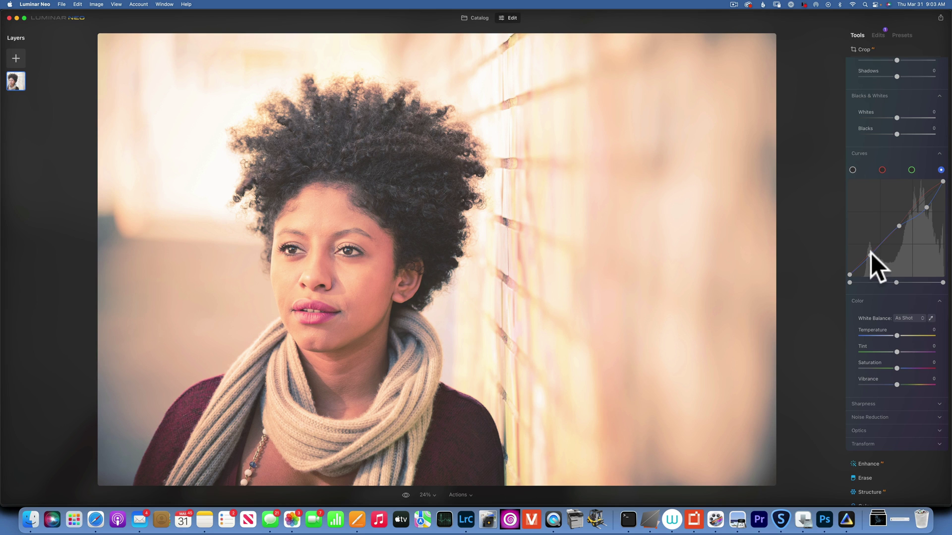
drag(867, 252, 864, 249)
click(881, 171)
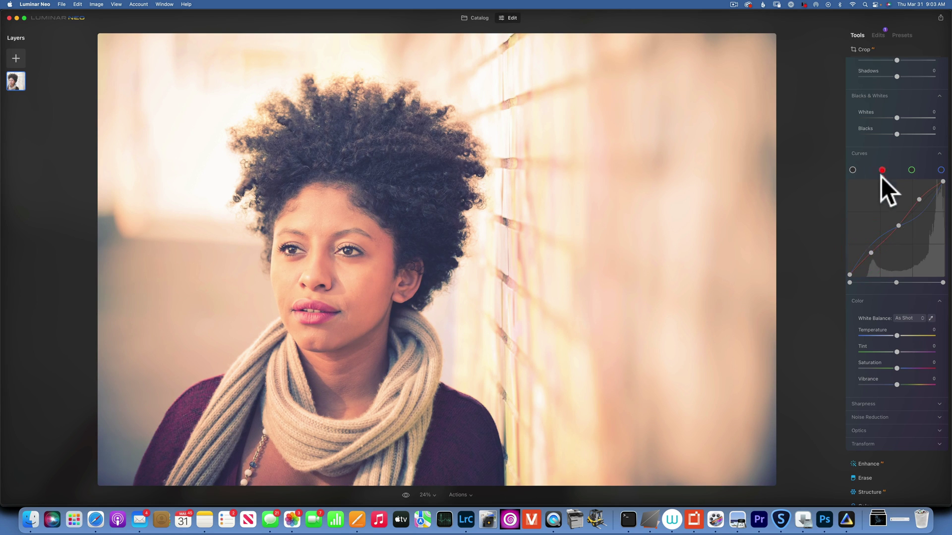
click(871, 255)
Step: Toggle the Develop adjustments off and on twice to compare the grade
scroll(904, 140, up, 4)
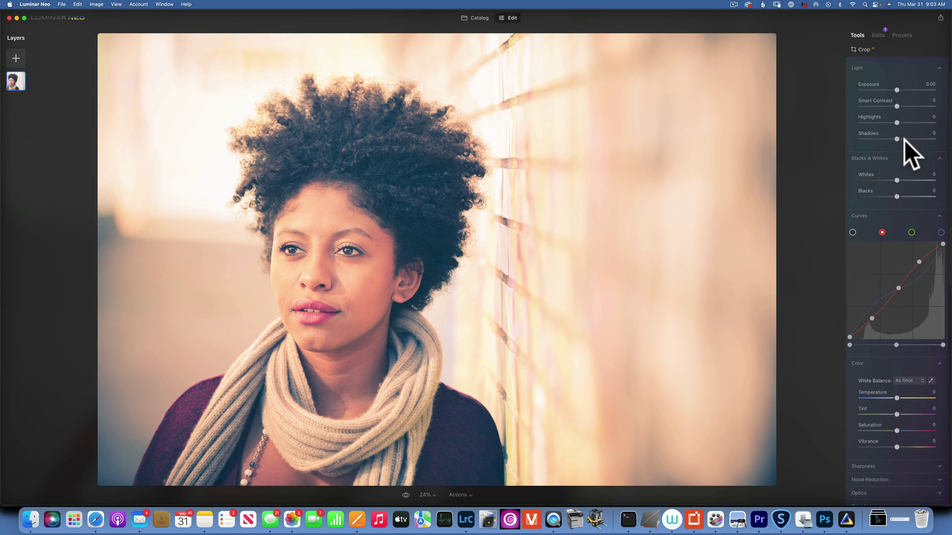
click(914, 86)
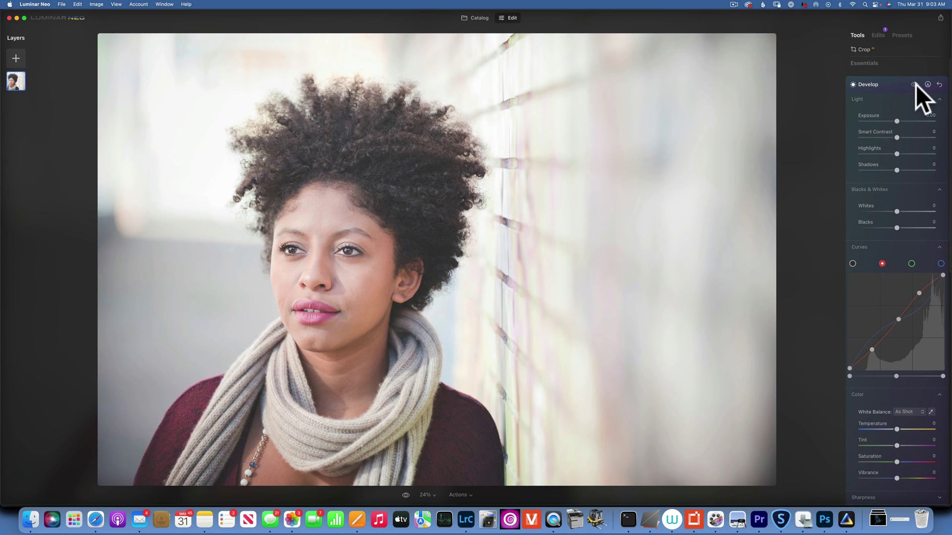
click(914, 86)
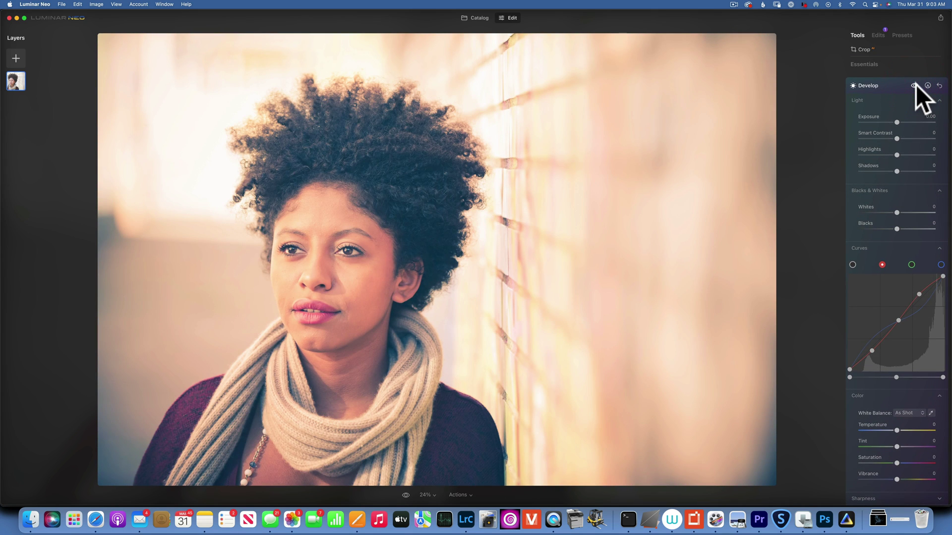
click(914, 85)
click(913, 86)
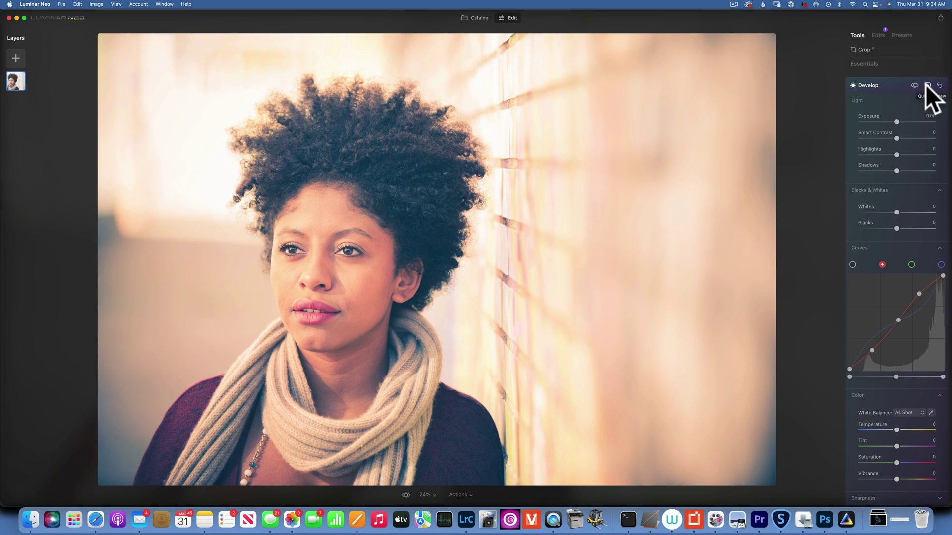
Step: Add a Develop paint mask with the eraser at Strength 50 and erase the grade from the face
click(926, 85)
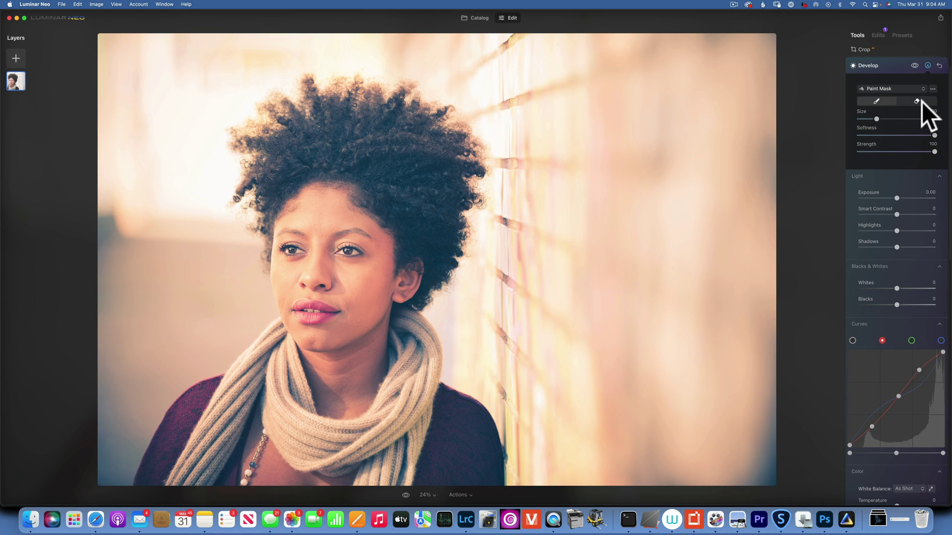
click(921, 102)
drag(934, 151, 893, 151)
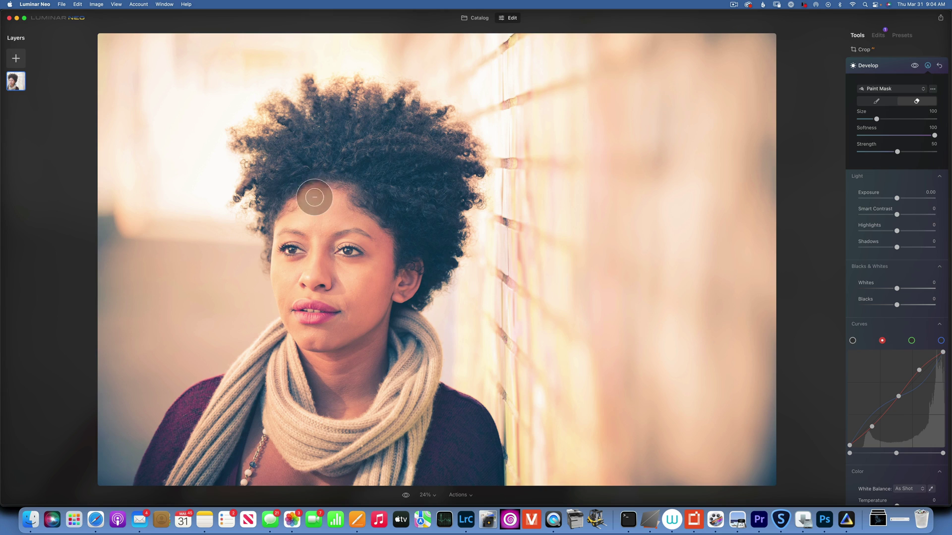
mouse_move(314, 196)
mouse_down()
mouse_move(288, 268)
mouse_move(318, 408)
mouse_move(350, 407)
mouse_move(375, 373)
mouse_move(377, 192)
mouse_move(358, 292)
mouse_move(322, 264)
mouse_move(329, 182)
mouse_move(300, 305)
mouse_move(315, 380)
mouse_move(340, 408)
mouse_move(381, 378)
mouse_move(324, 269)
mouse_move(352, 330)
mouse_move(345, 379)
mouse_move(330, 380)
mouse_move(321, 303)
mouse_move(357, 227)
mouse_move(382, 230)
mouse_move(378, 320)
mouse_move(421, 276)
mouse_up()
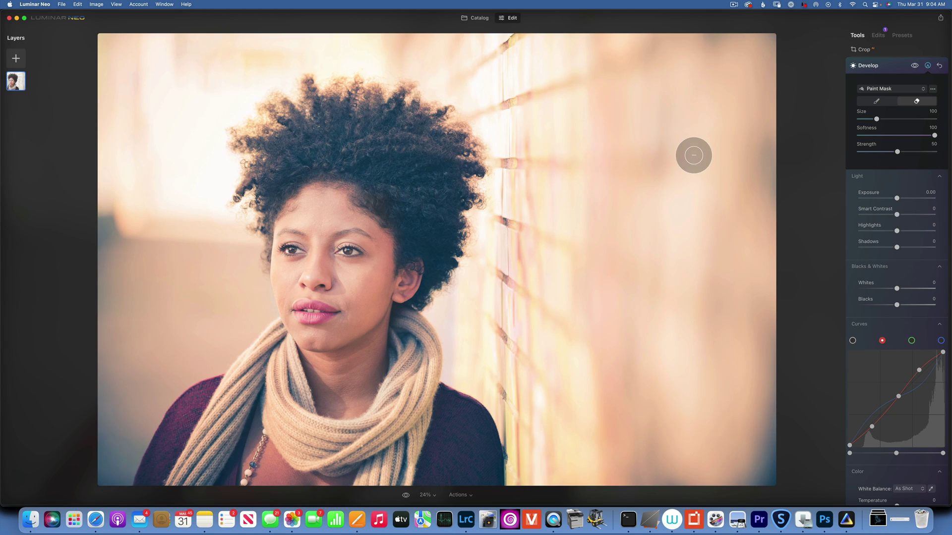
Step: Compare the grade on and off, then erase it along the photo's bottom edge
click(915, 64)
click(914, 64)
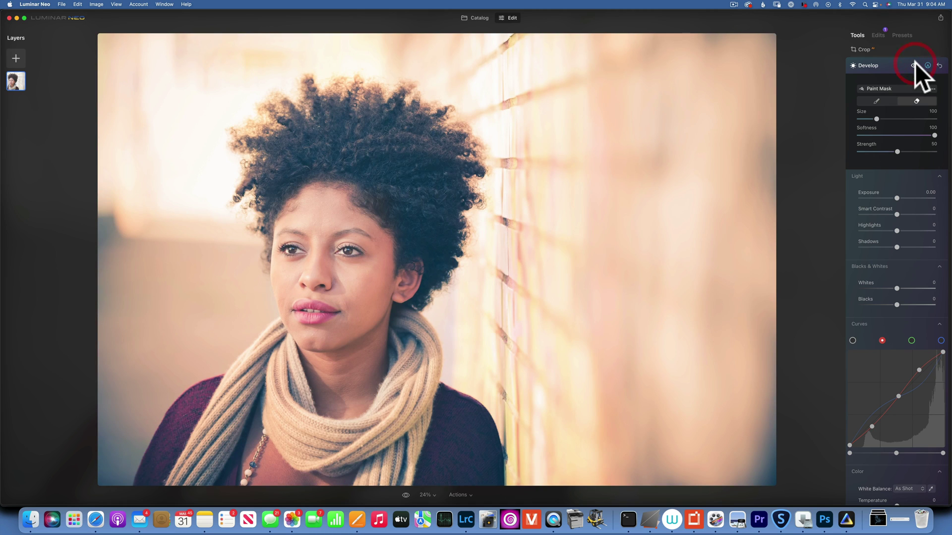
click(915, 64)
click(914, 64)
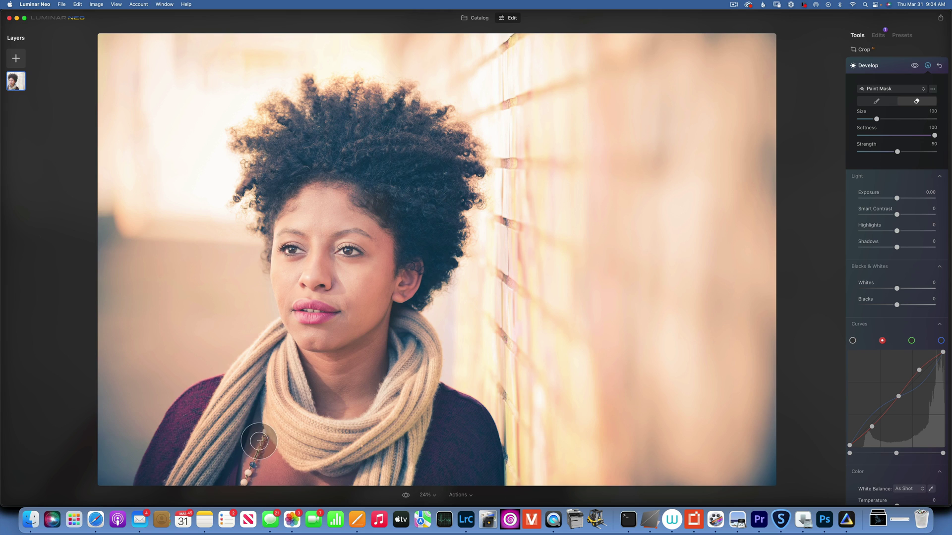
click(256, 484)
mouse_move(256, 484)
mouse_down()
mouse_move(351, 478)
mouse_move(476, 416)
mouse_up()
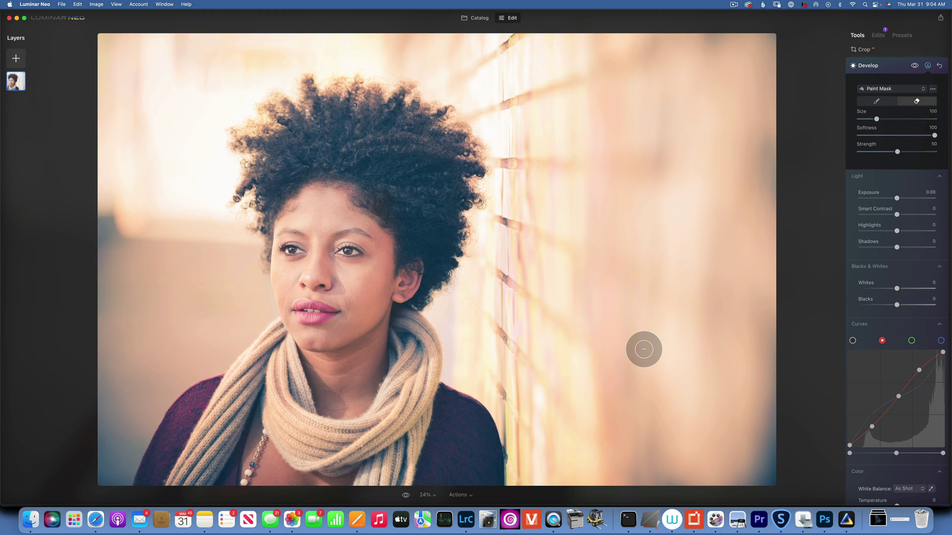